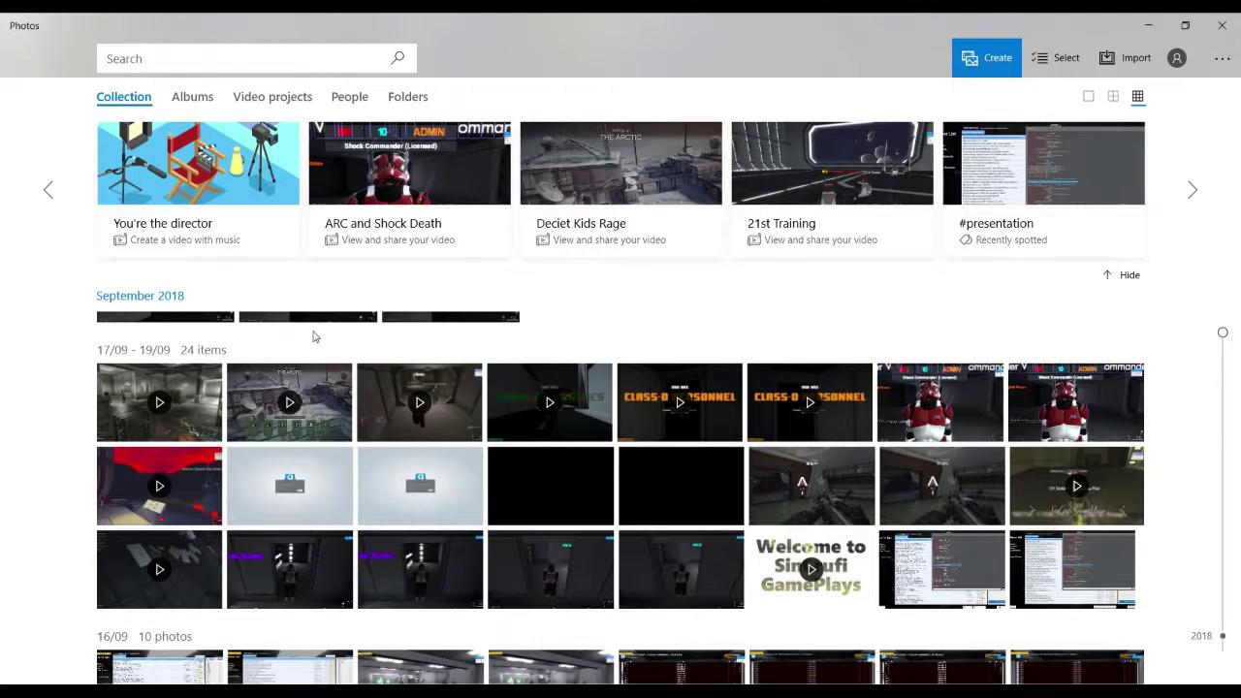
# Step: Import the new game clips from a folder, adding an 11-item 19/09–20/09 group
pyautogui.hotkey('ctrl', 'e')
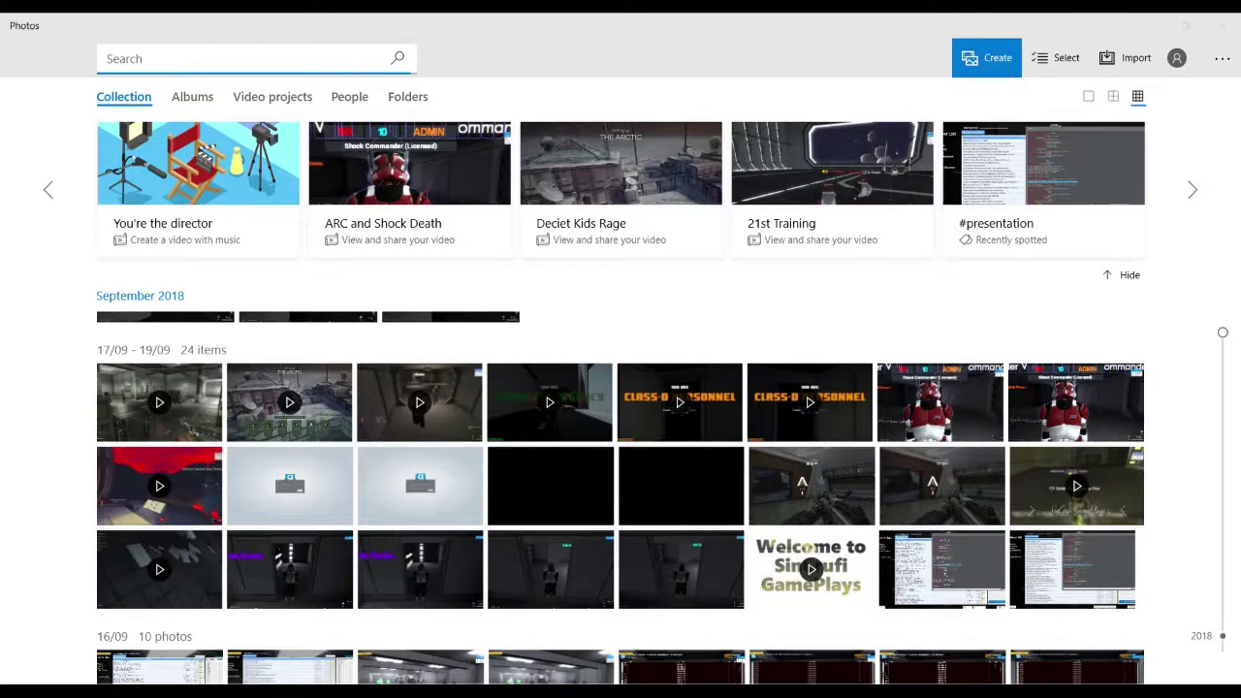
pyautogui.click(1129, 63)
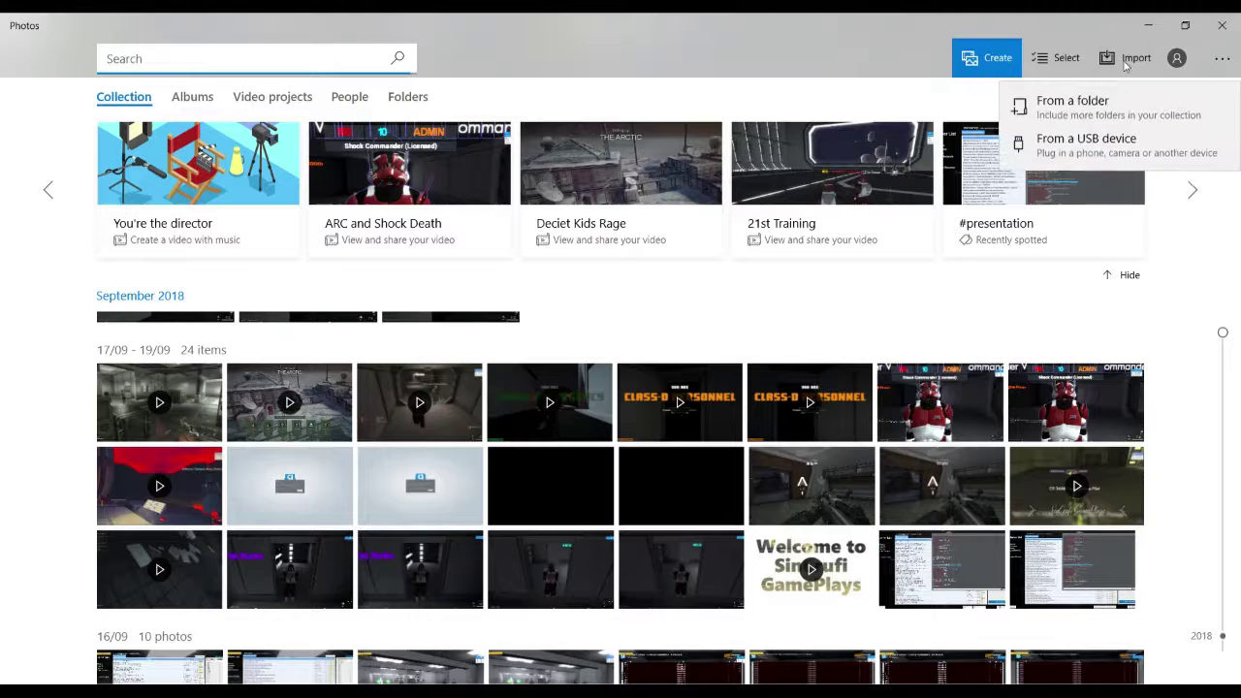
pyautogui.click(1019, 114)
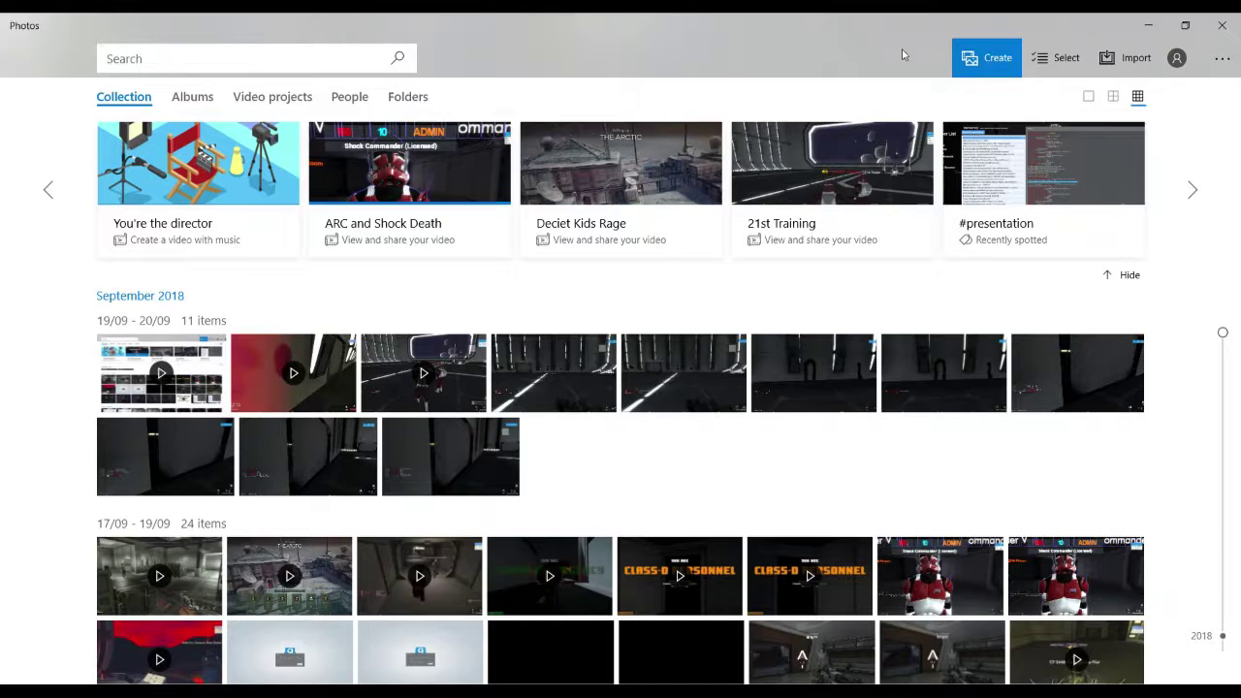
# Step: Start a custom video with music, then cancel back to the Collection
pyautogui.click(986, 58)
pyautogui.click(979, 141)
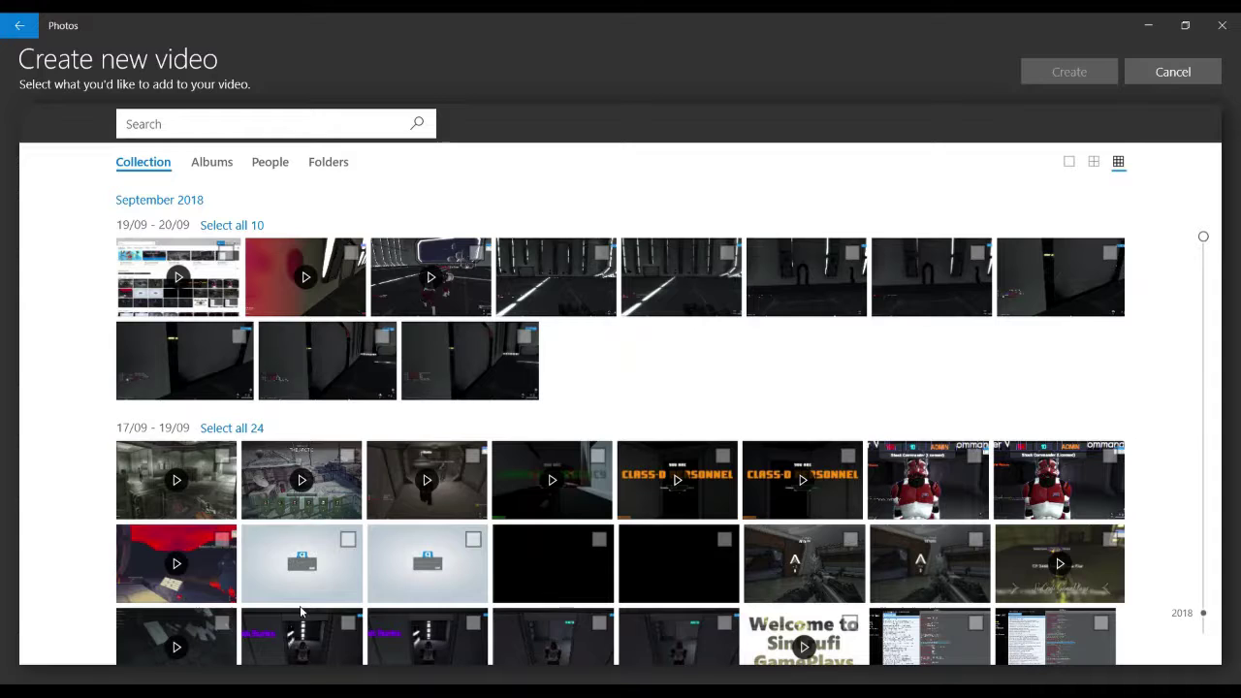
pyautogui.click(1180, 77)
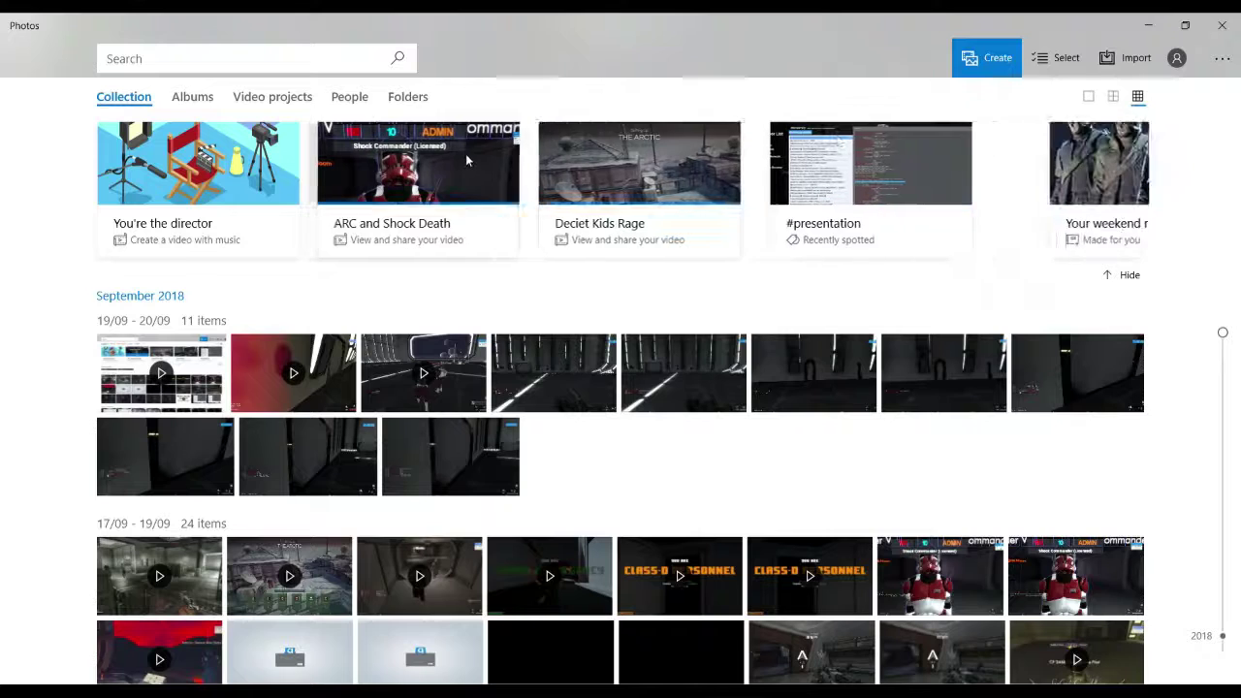
pyautogui.moveTo(457, 158)
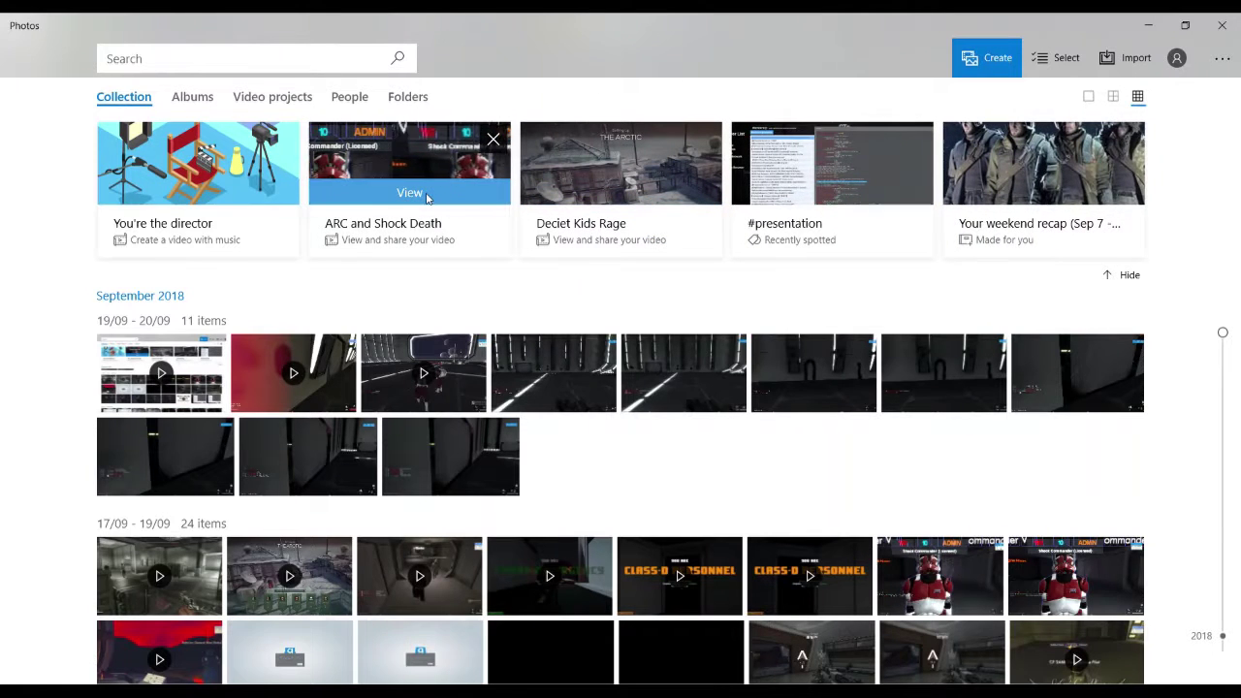
# Step: Open the ARC and Shock Death project and add a library clip as its second item, lasting 0.87 seconds
pyautogui.click(427, 196)
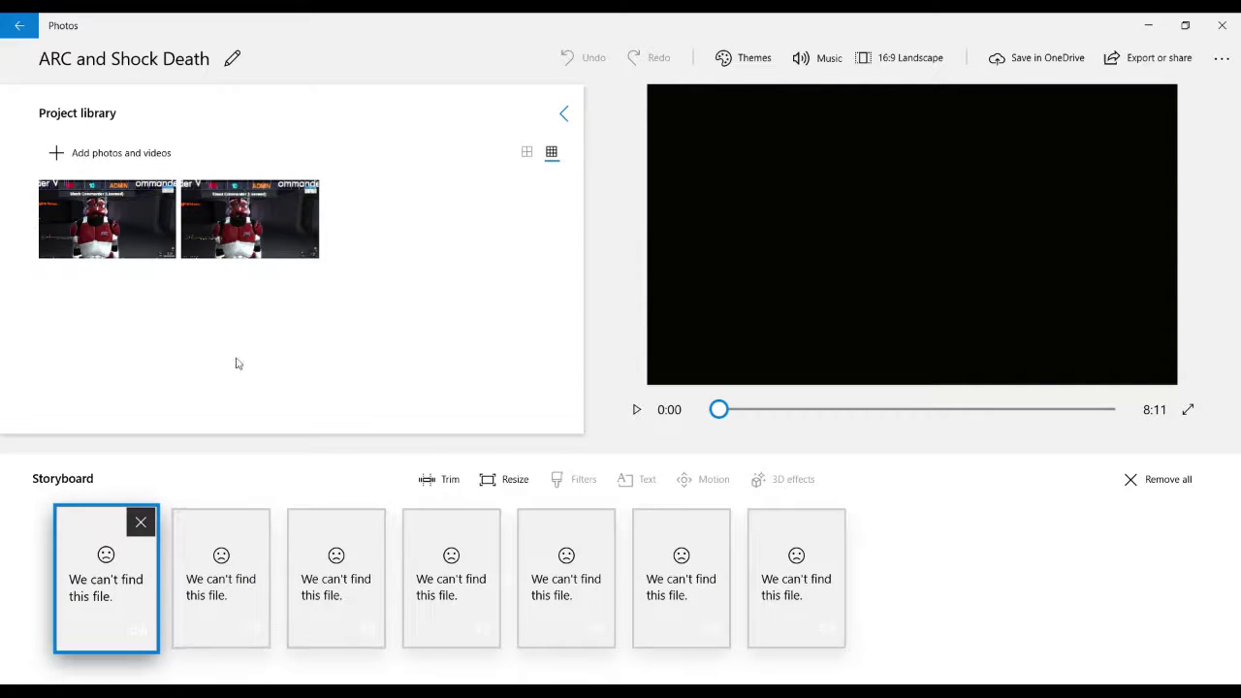
pyautogui.moveTo(126, 232); pyautogui.dragTo(221, 577)
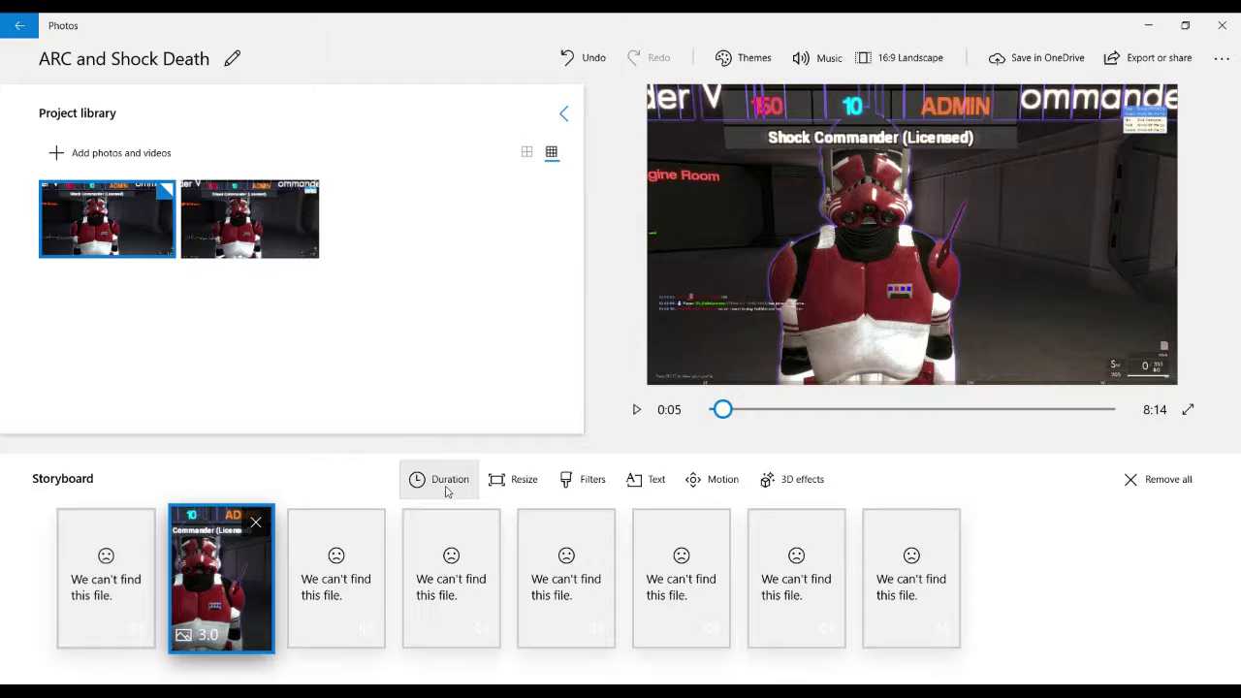
pyautogui.click(446, 479)
pyautogui.click(571, 438)
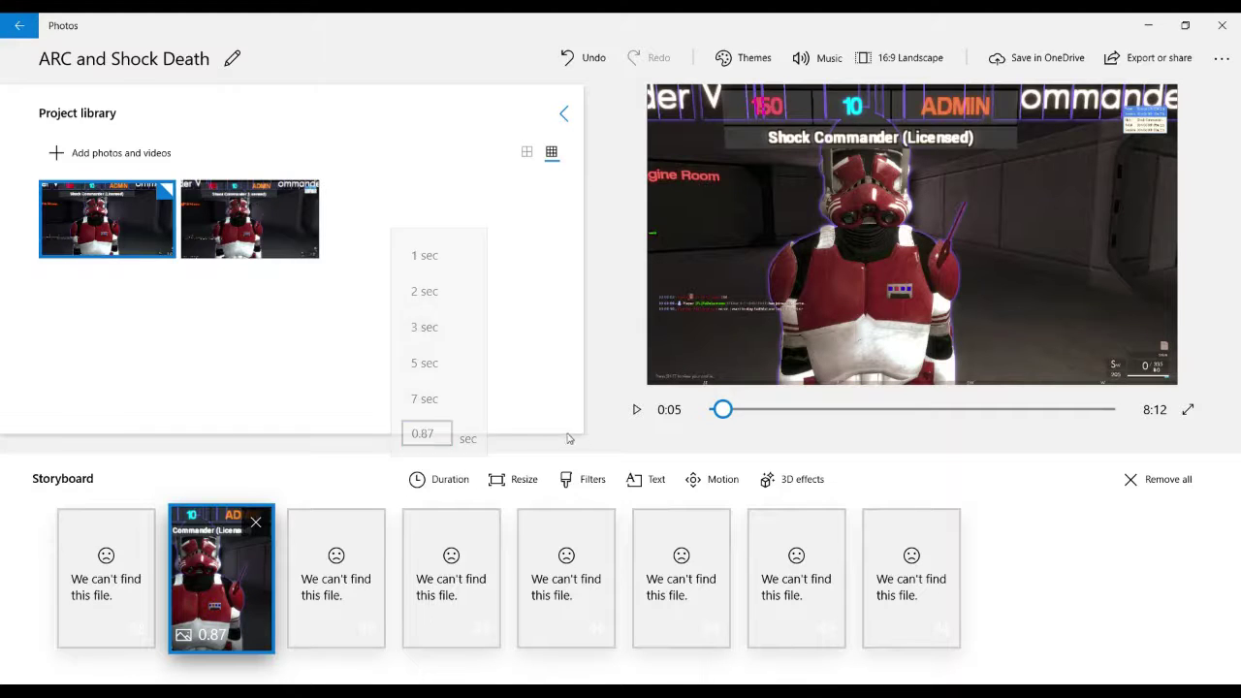
pyautogui.click(102, 572)
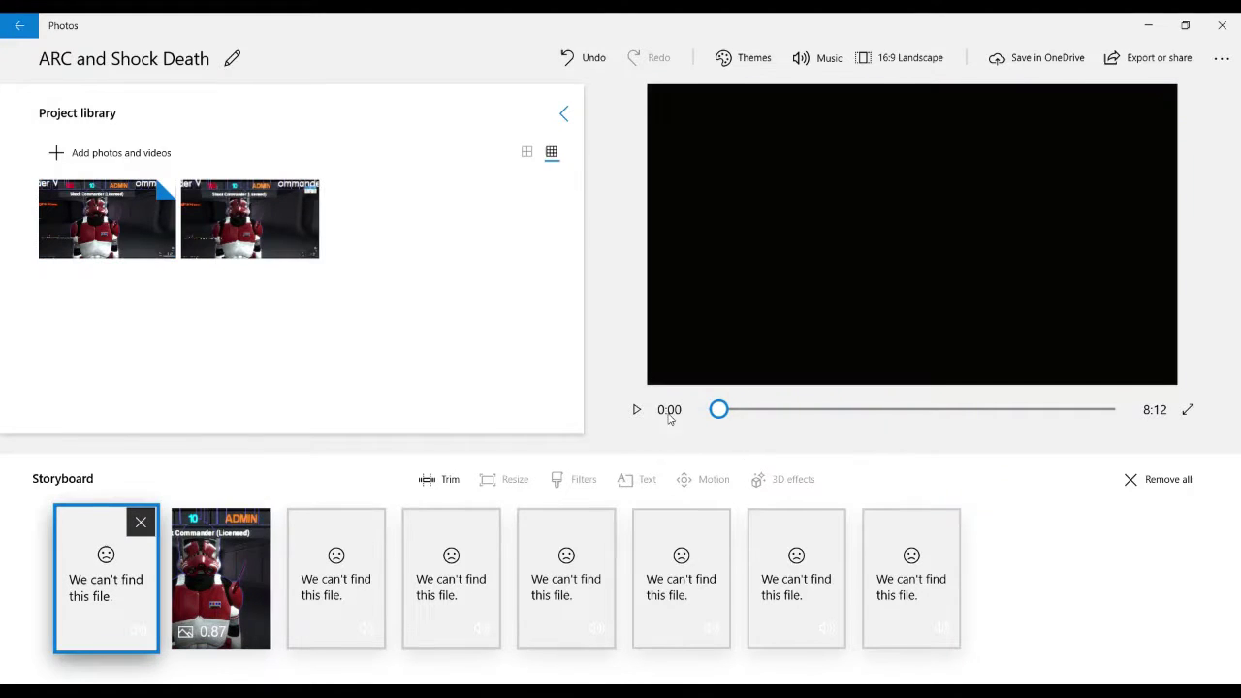
pyautogui.click(636, 409)
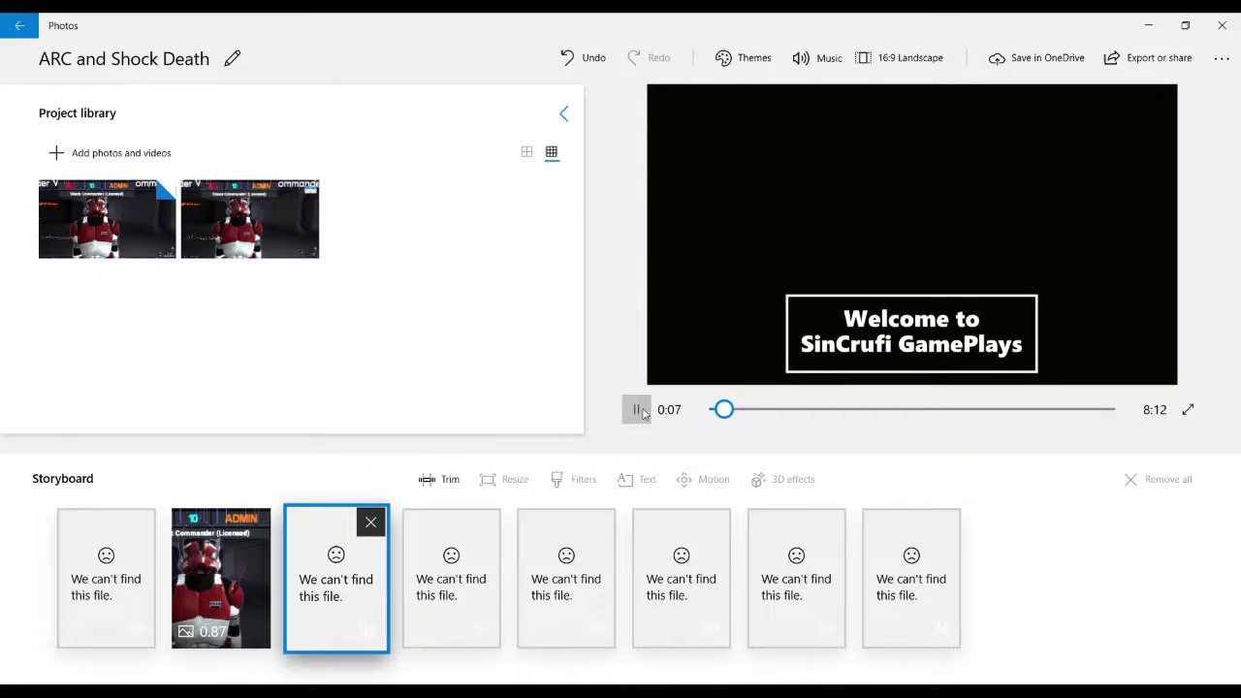
pyautogui.click(641, 413)
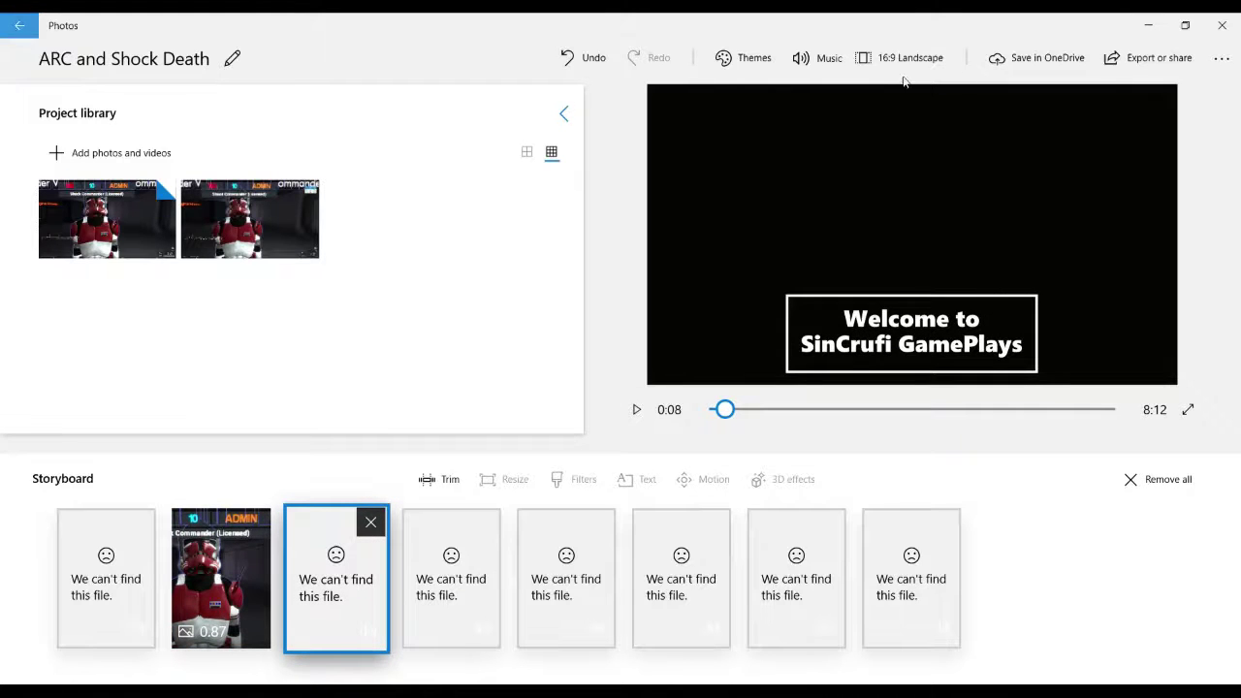
# Step: Create a new custom video with music from the first two 17/09 clips
pyautogui.click(33, 37)
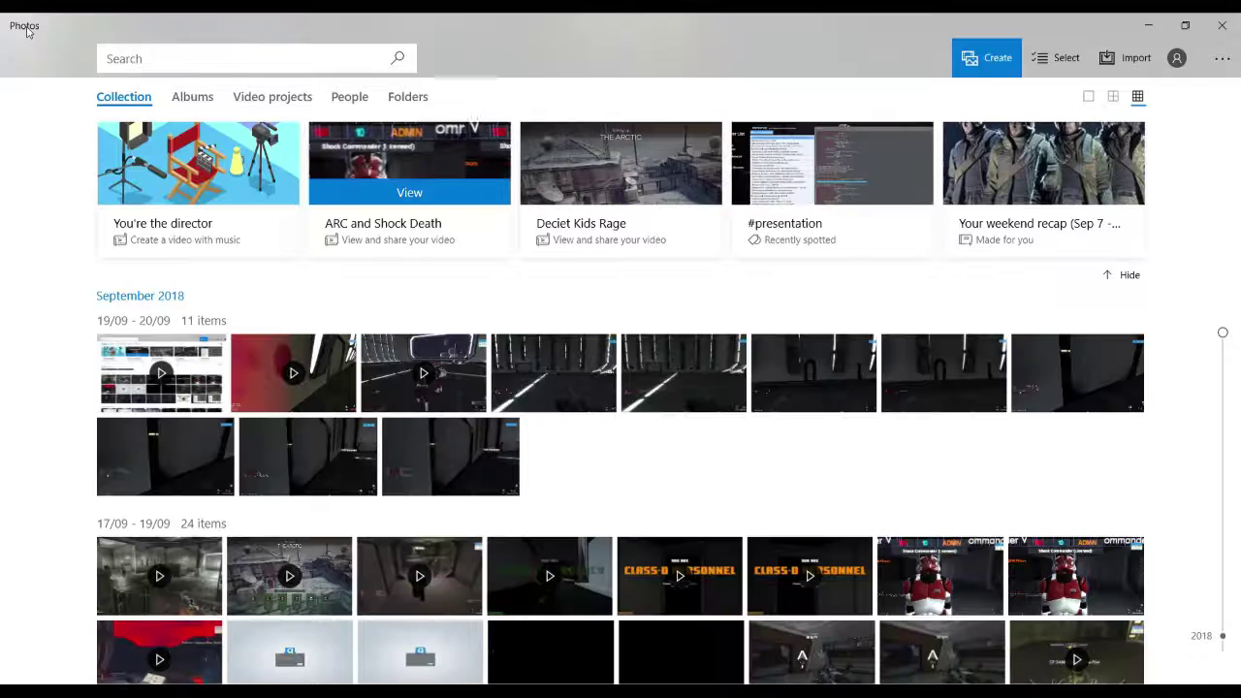
pyautogui.click(989, 58)
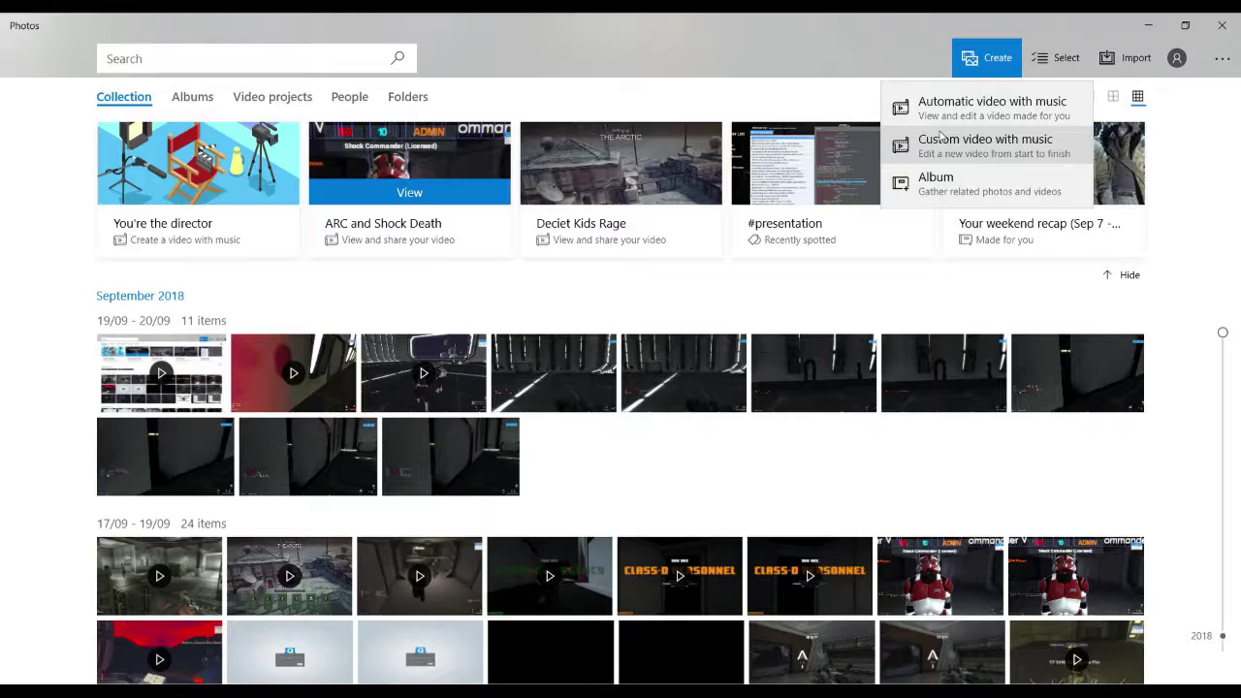
pyautogui.click(941, 137)
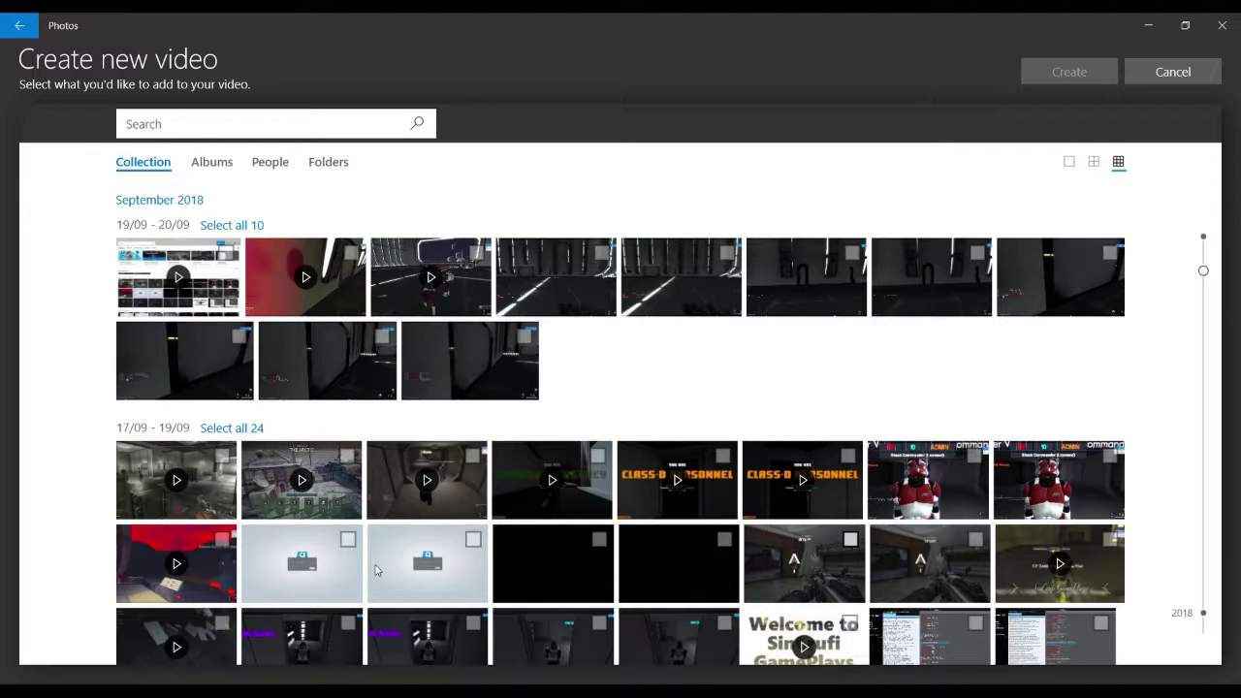
pyautogui.click(353, 459)
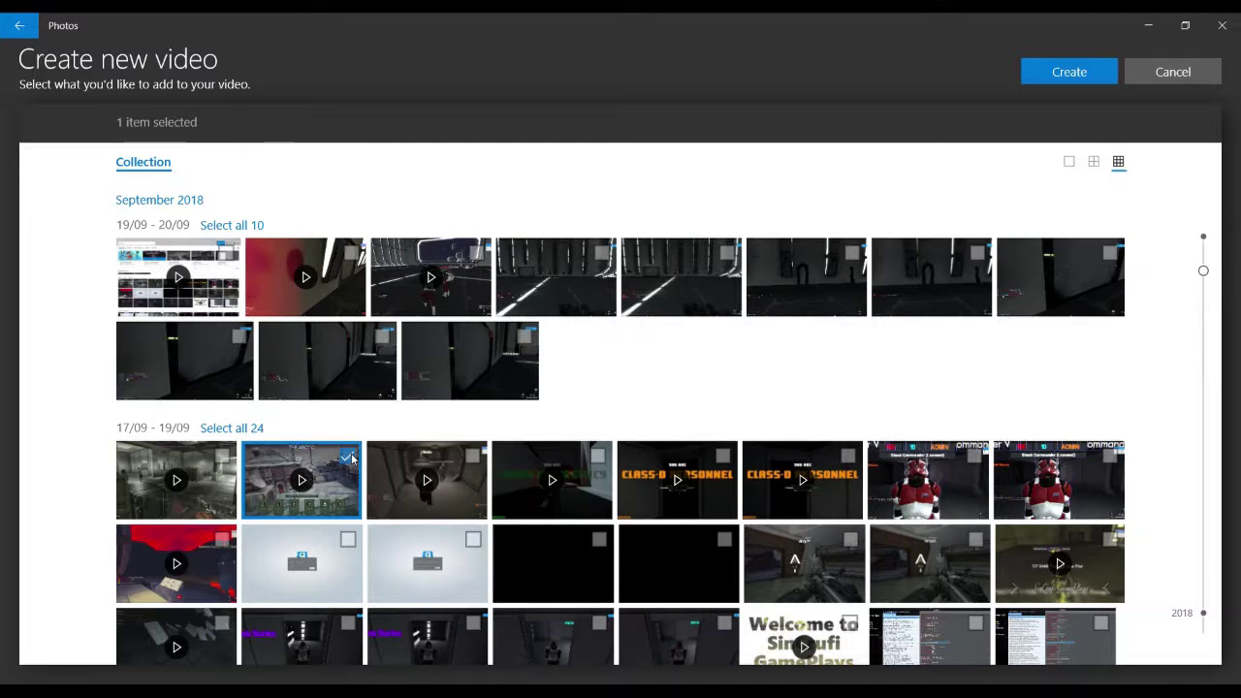
pyautogui.click(223, 455)
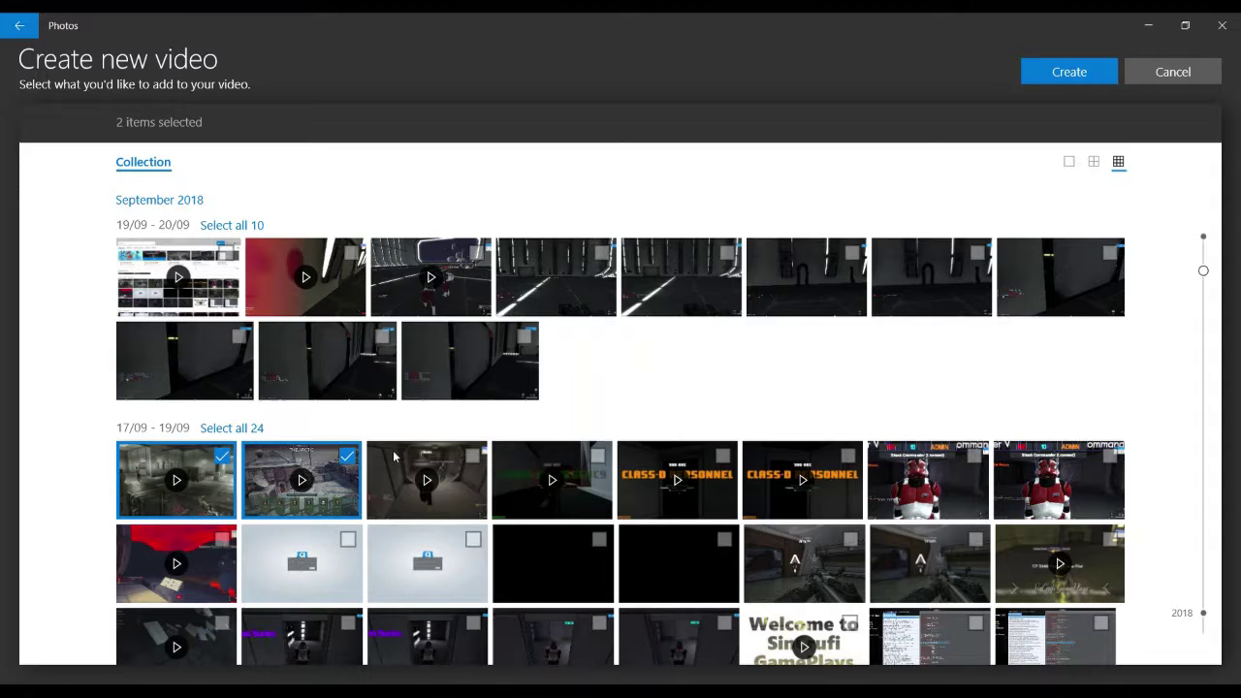
pyautogui.click(1069, 70)
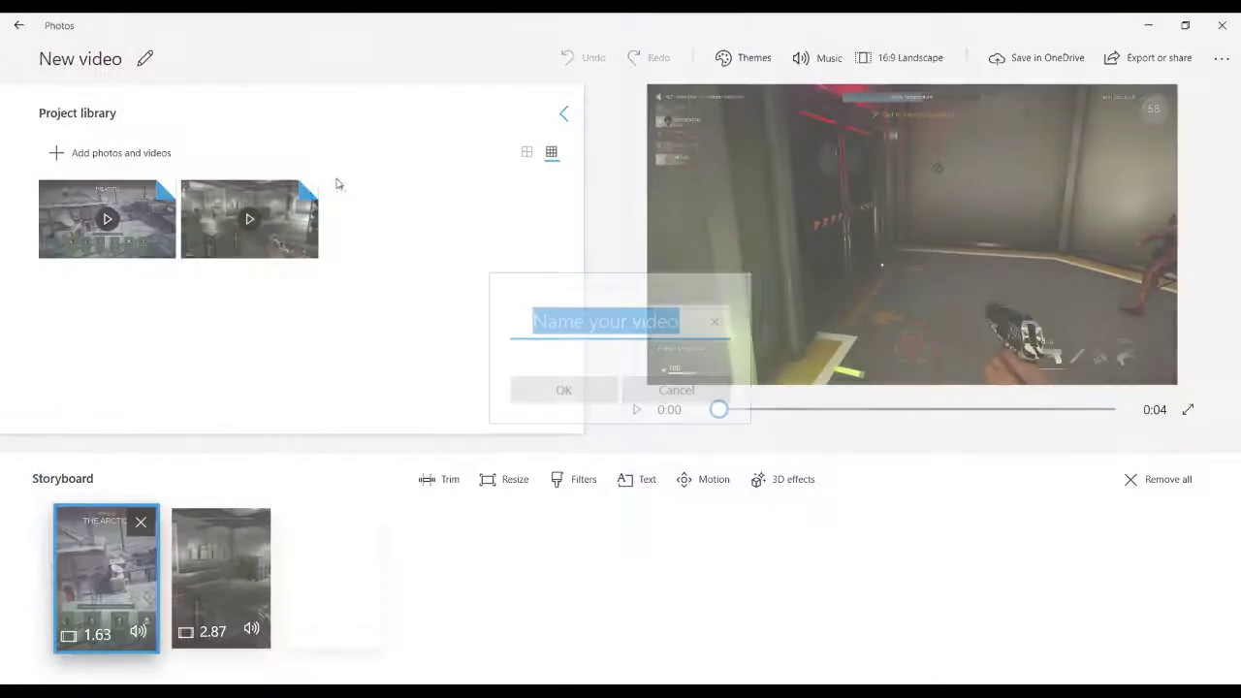
# Step: Name the new video project 'test'
pyautogui.write('test')
pyautogui.click(560, 391)
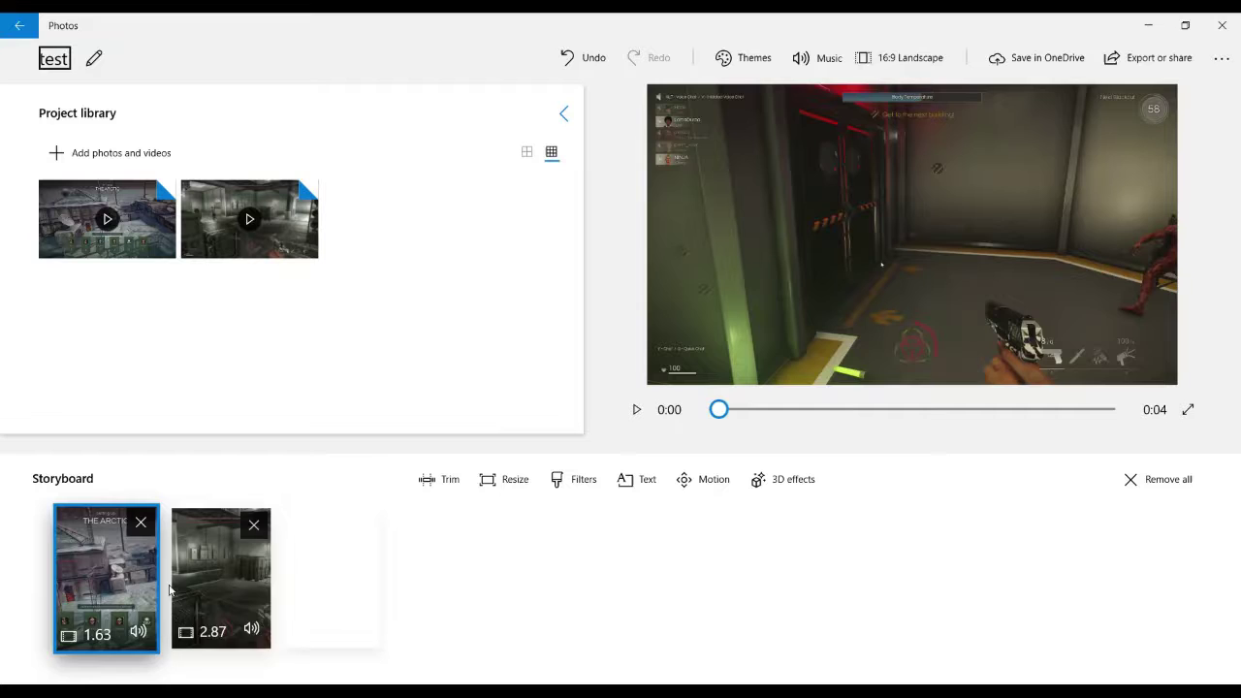
pyautogui.click(221, 572)
# Step: Trim the first clip to 19.57 seconds and drag another library clip into the storyboard
pyautogui.click(124, 598)
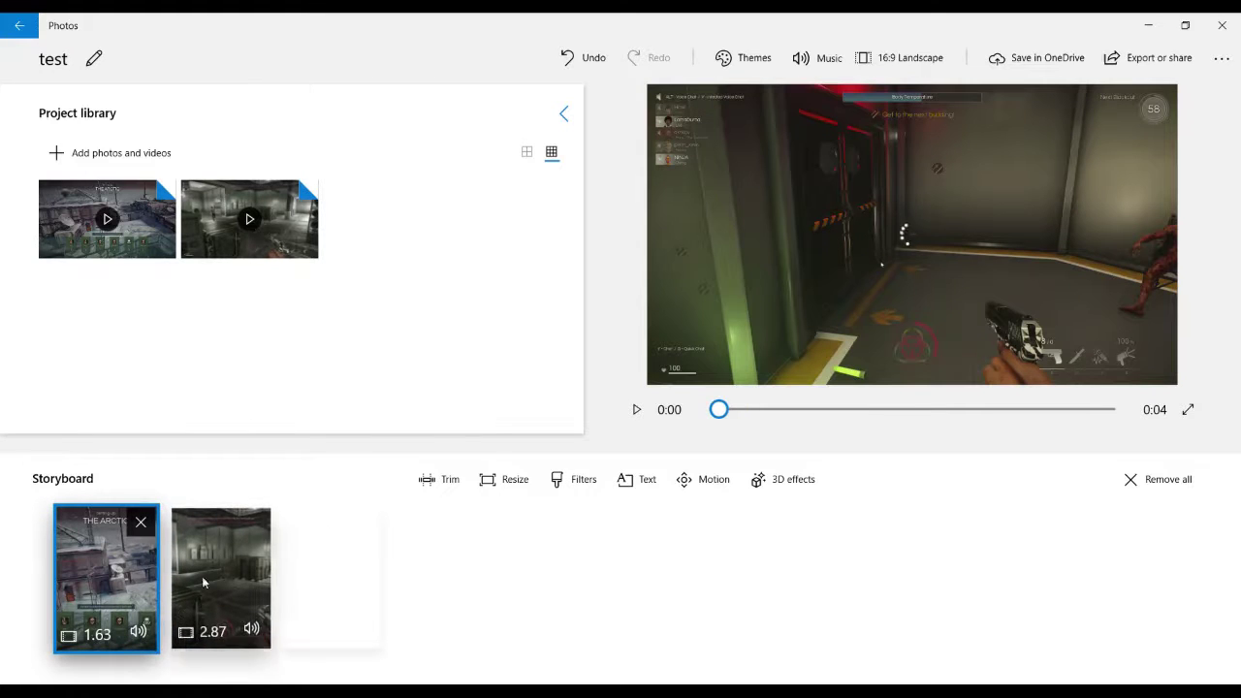
pyautogui.click(431, 489)
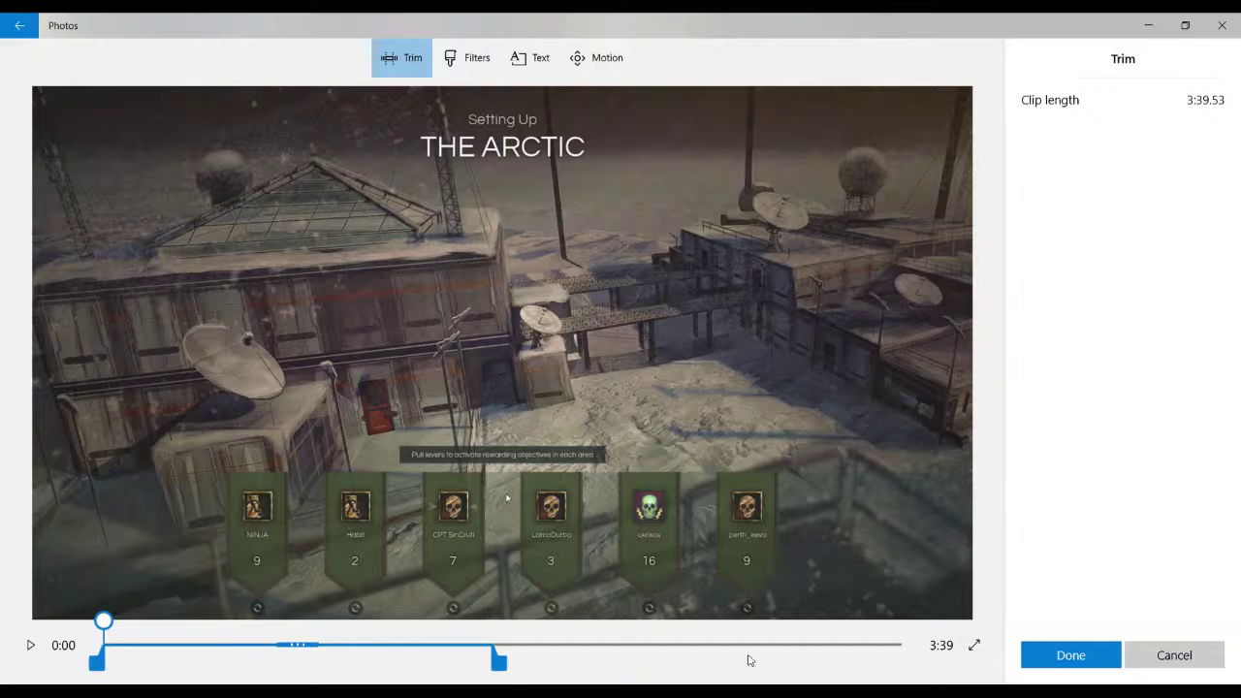
pyautogui.moveTo(498, 664); pyautogui.dragTo(138, 663)
pyautogui.click(1071, 655)
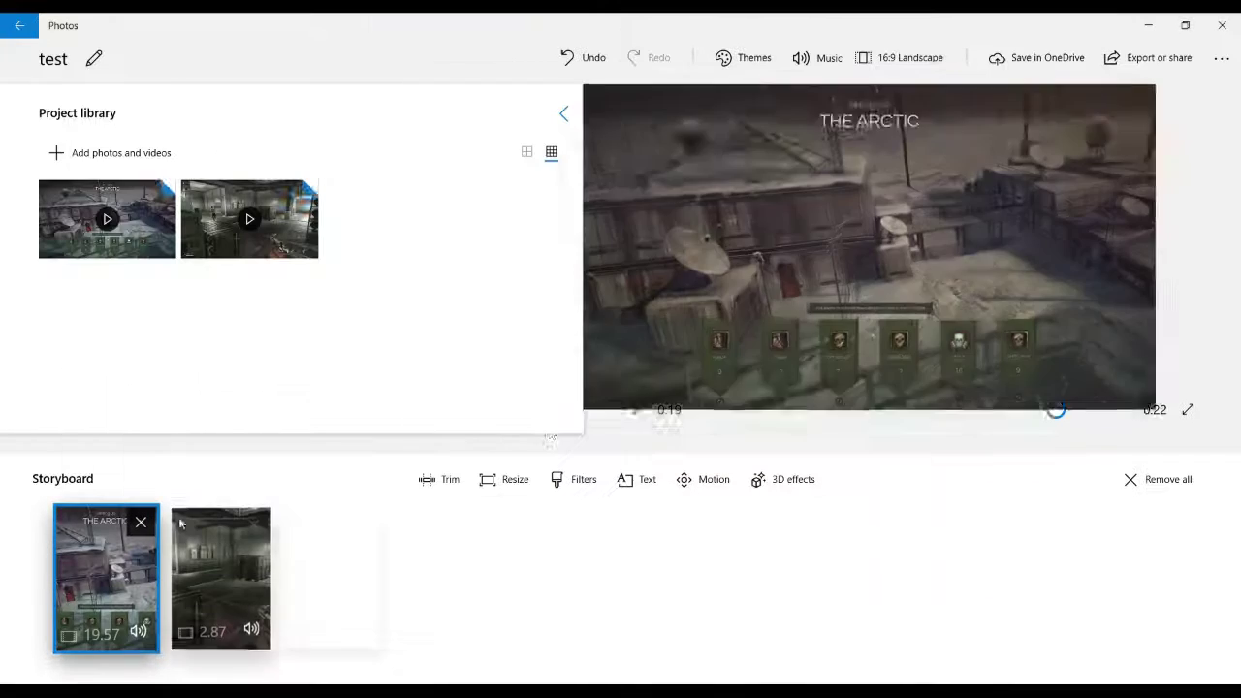
pyautogui.moveTo(104, 204); pyautogui.dragTo(336, 572)
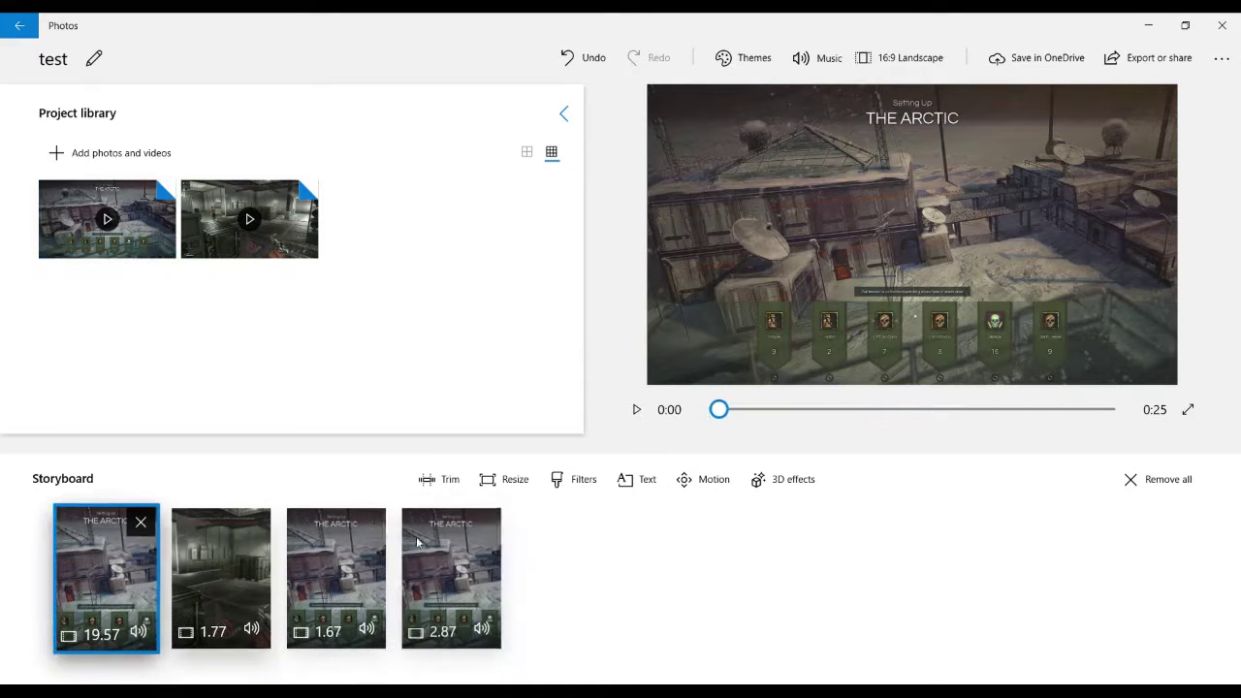
# Step: Add a Classic-style 'TEST' title as a top banner on the first clip
pyautogui.click(636, 479)
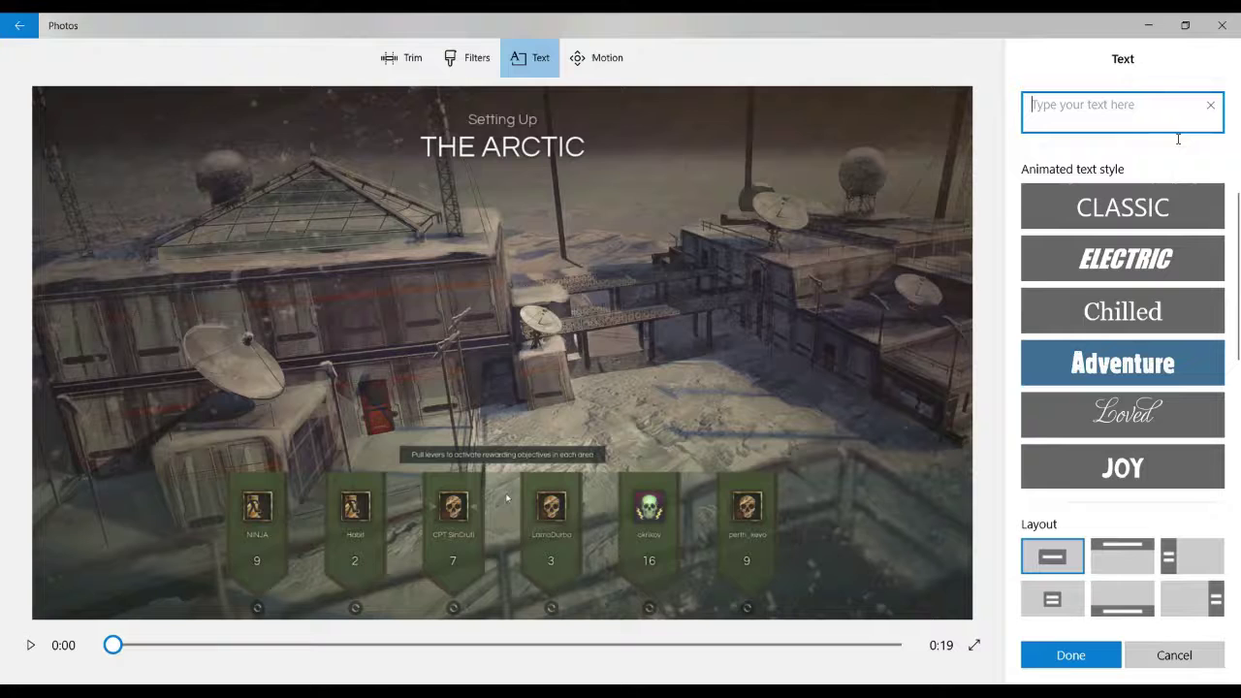
pyautogui.write('T')
pyautogui.press('BackSpace')
pyautogui.write('TES')
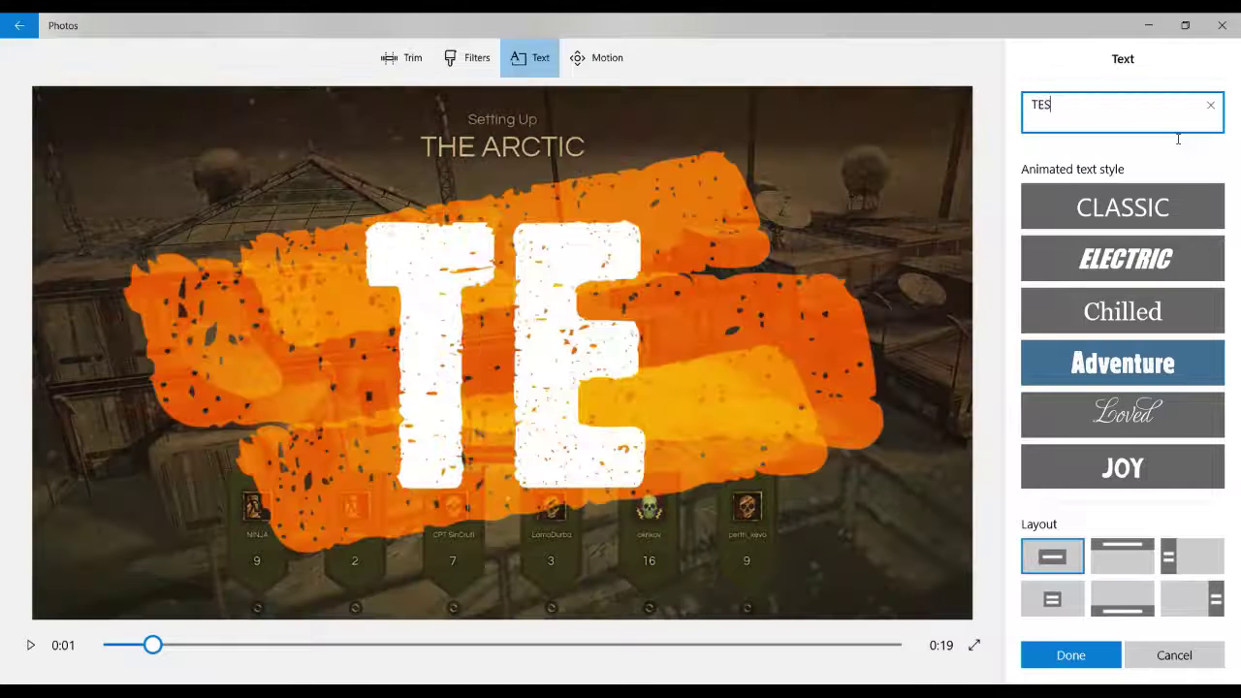
pyautogui.write('T')
pyautogui.click(1166, 202)
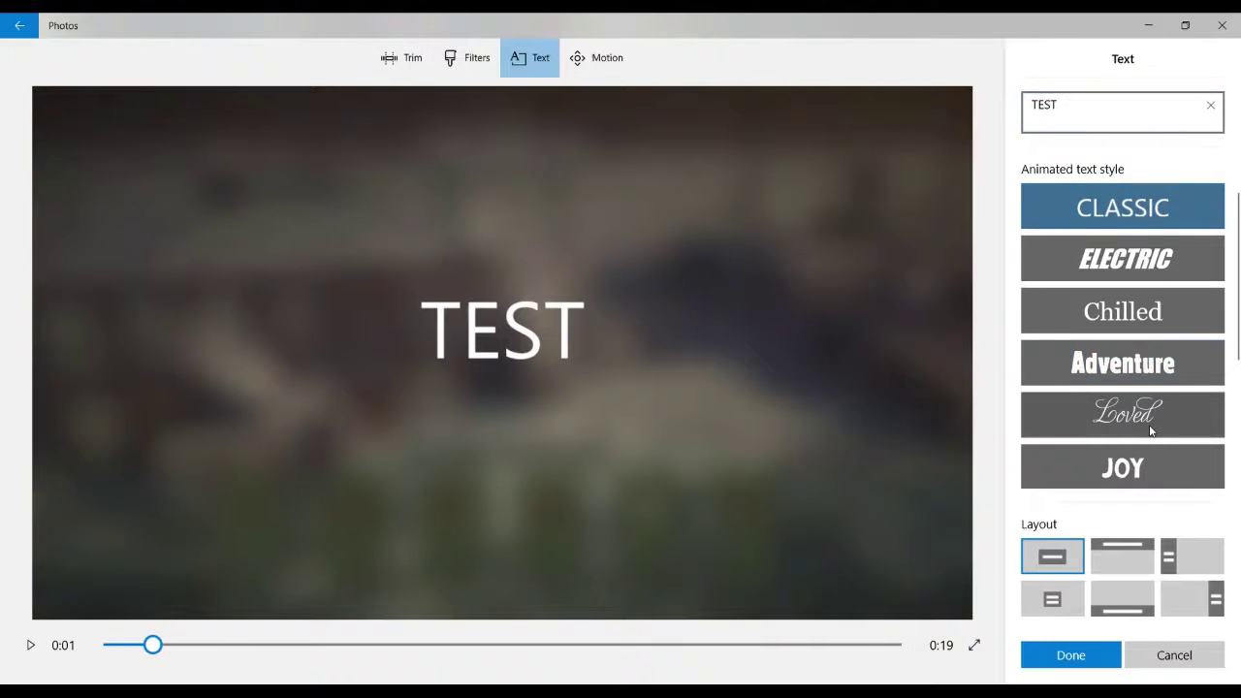
pyautogui.click(1113, 568)
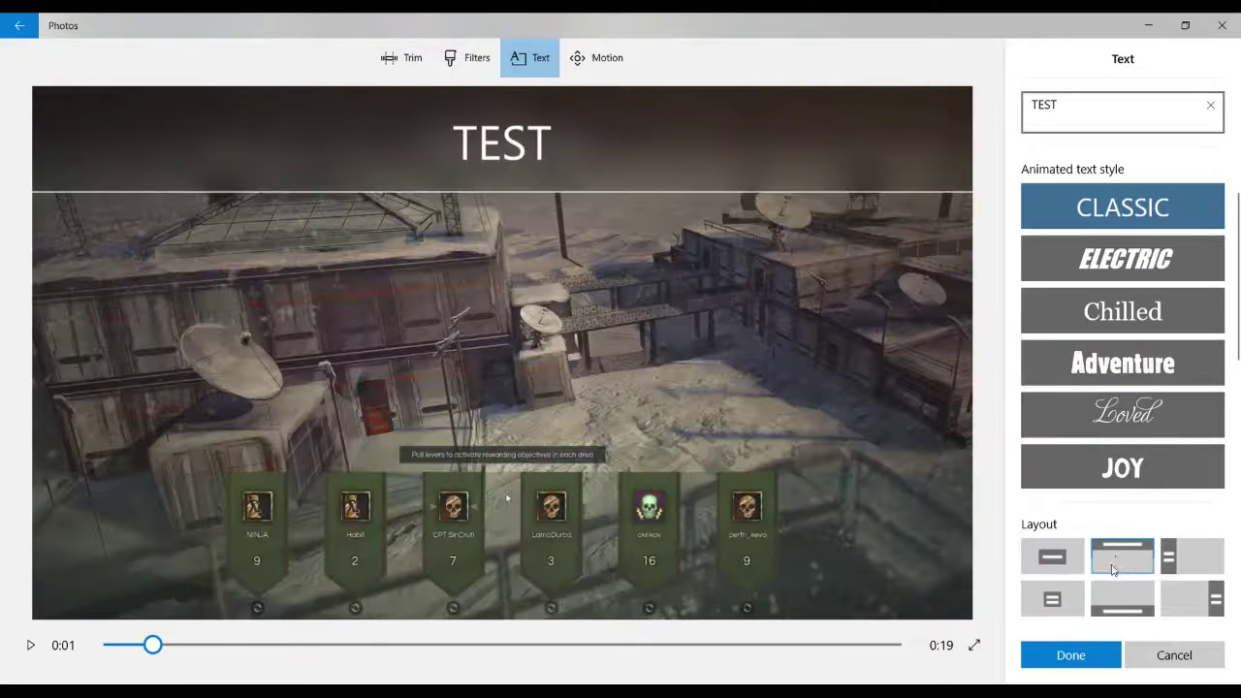
pyautogui.click(1067, 655)
pyautogui.click(223, 593)
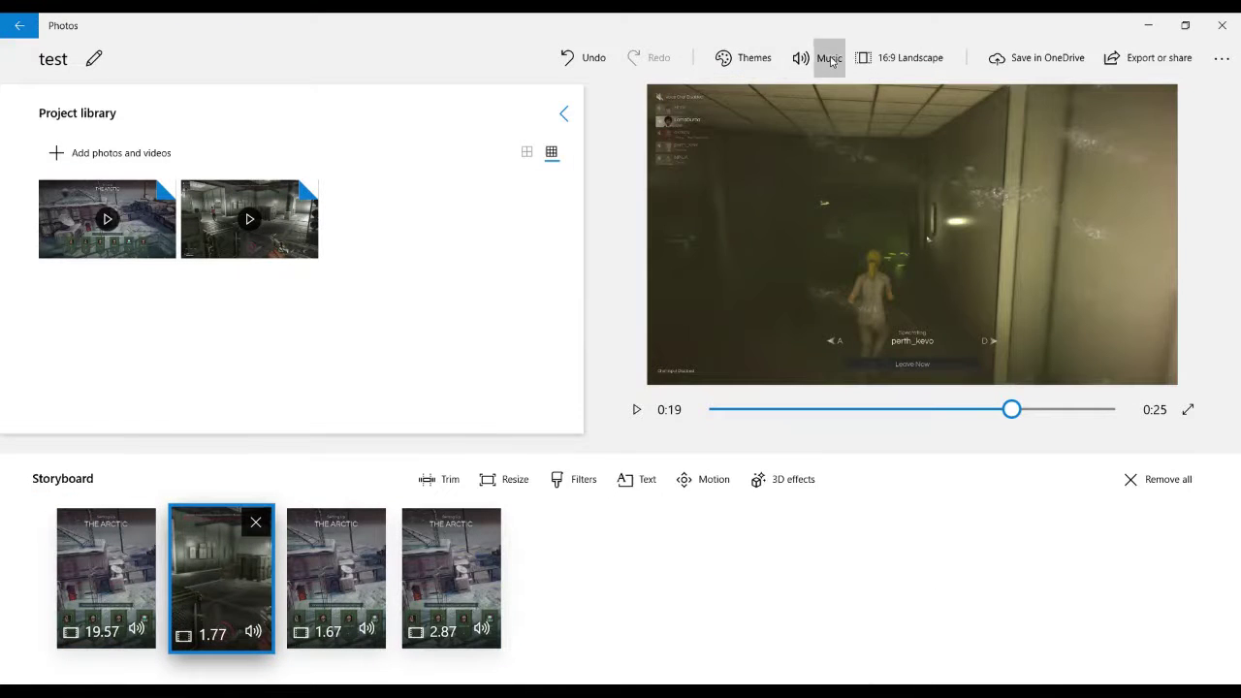
# Step: Add 'Remember When' as background music, keeping the video synced to its beat
pyautogui.click(821, 58)
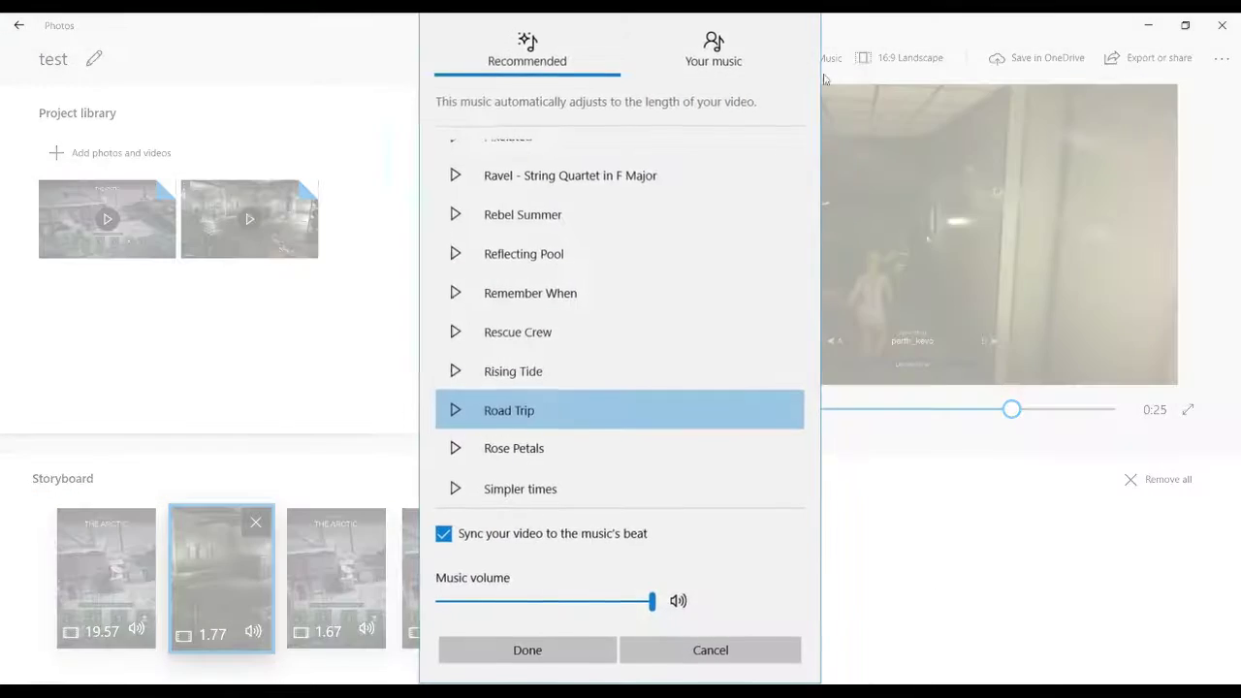
pyautogui.click(455, 292)
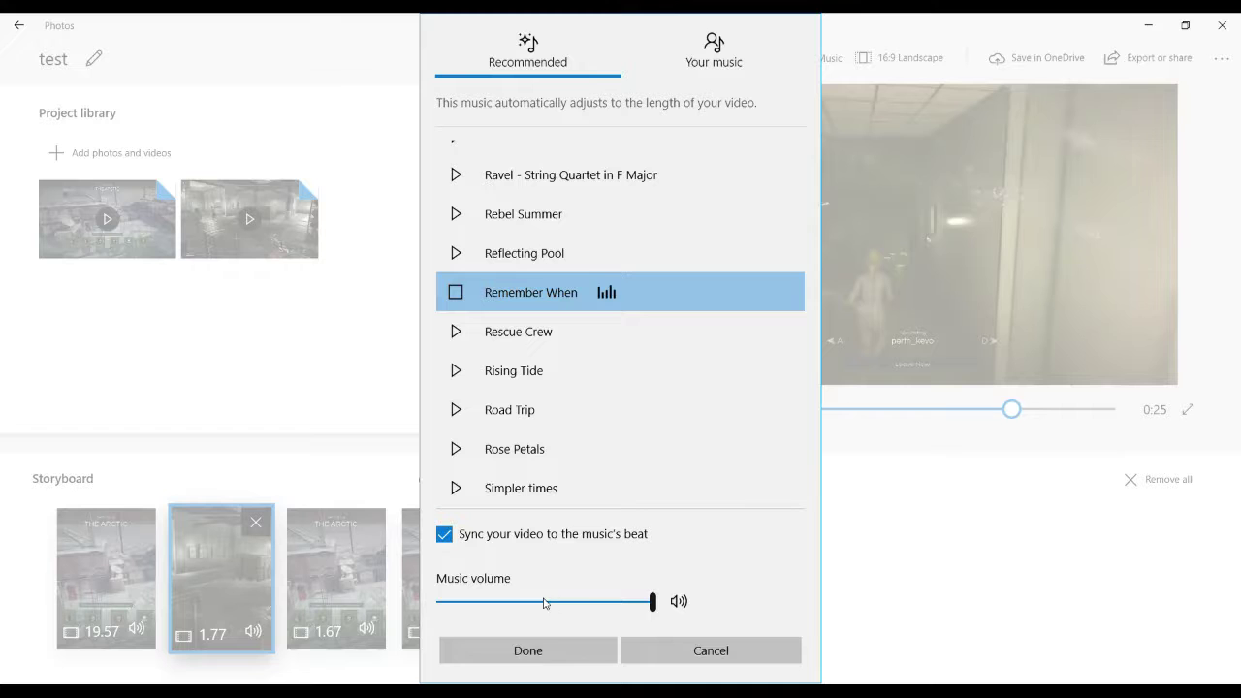
pyautogui.click(529, 651)
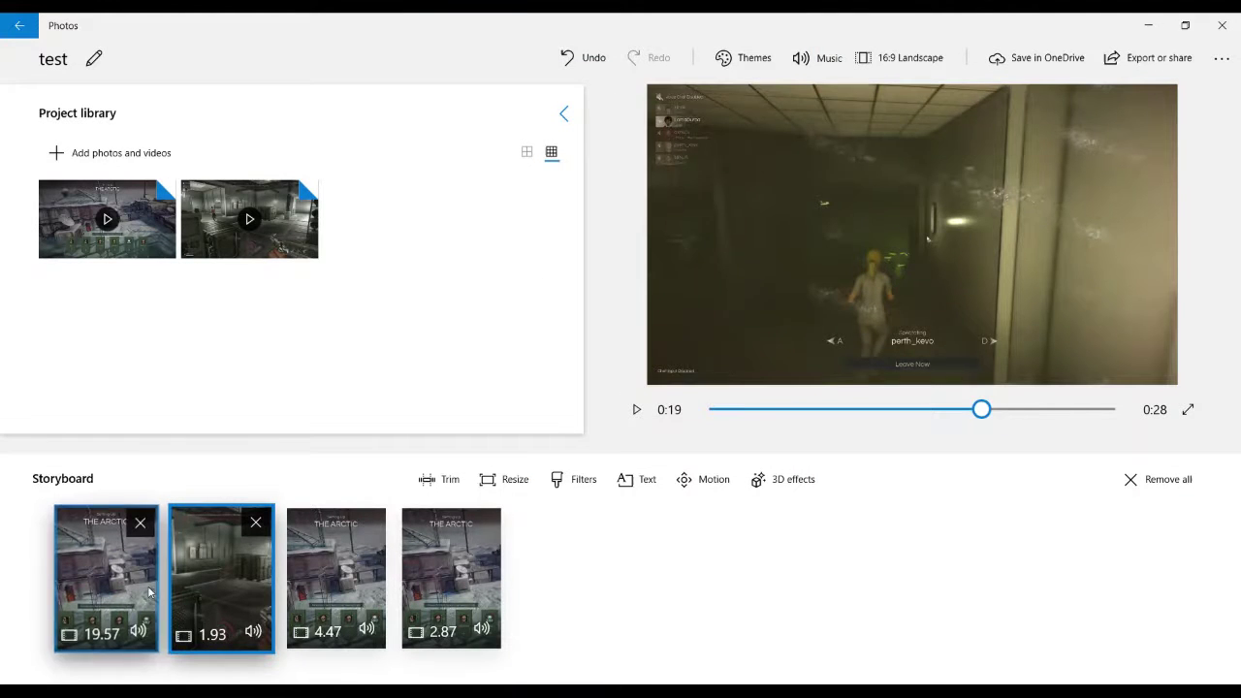
pyautogui.click(114, 587)
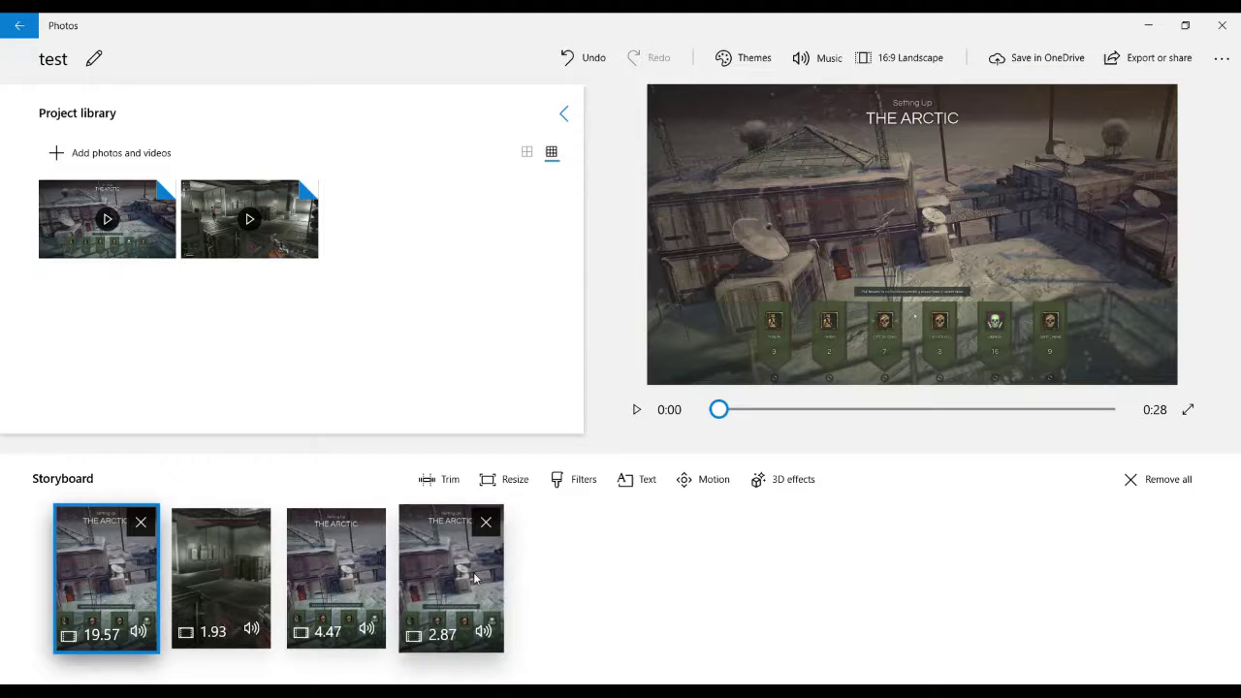
pyautogui.click(637, 408)
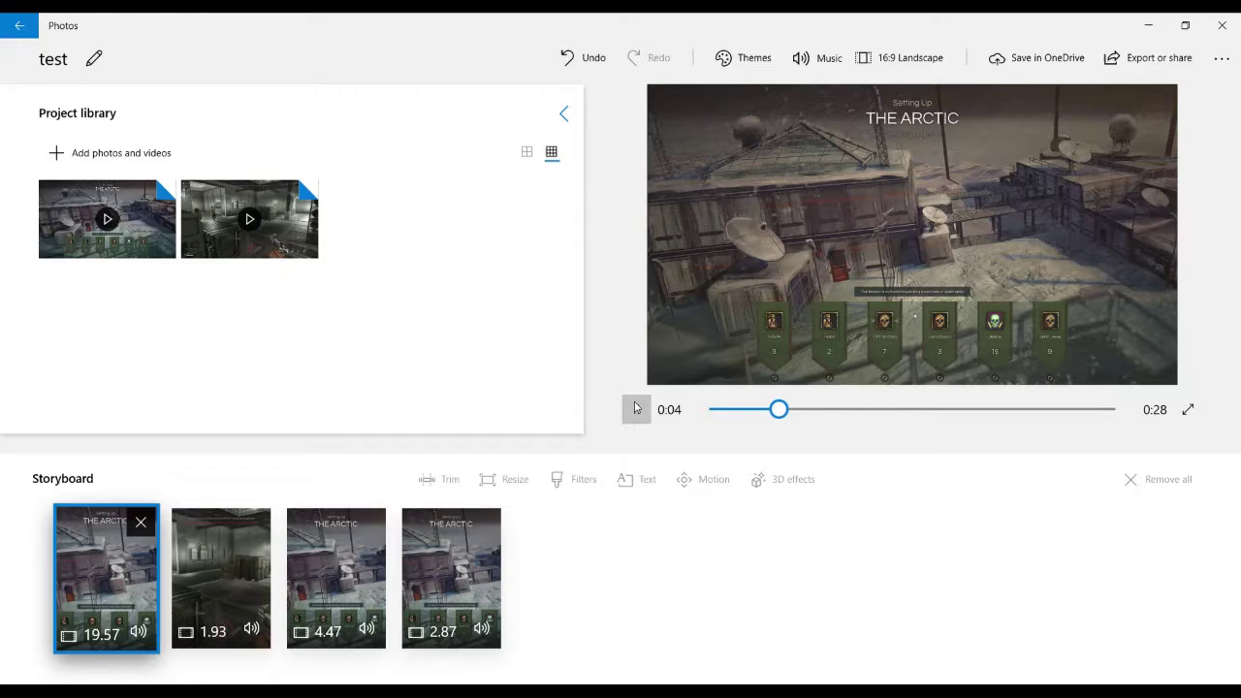
pyautogui.click(636, 408)
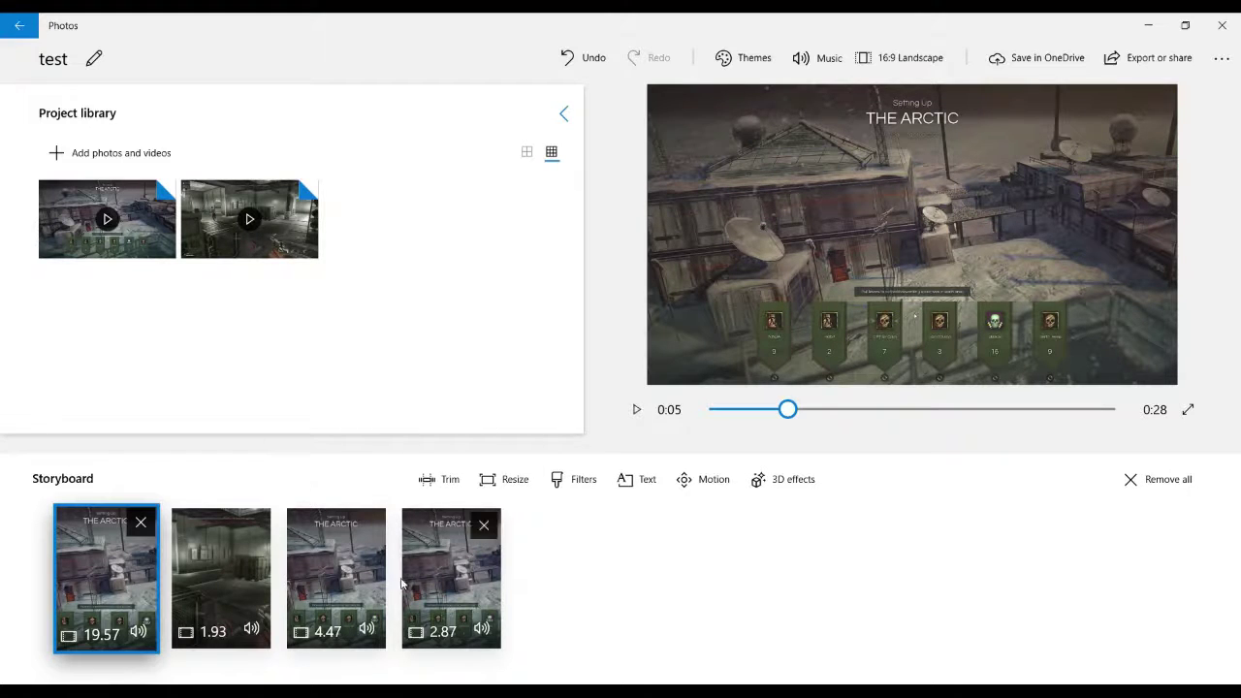
pyautogui.click(340, 572)
pyautogui.click(636, 408)
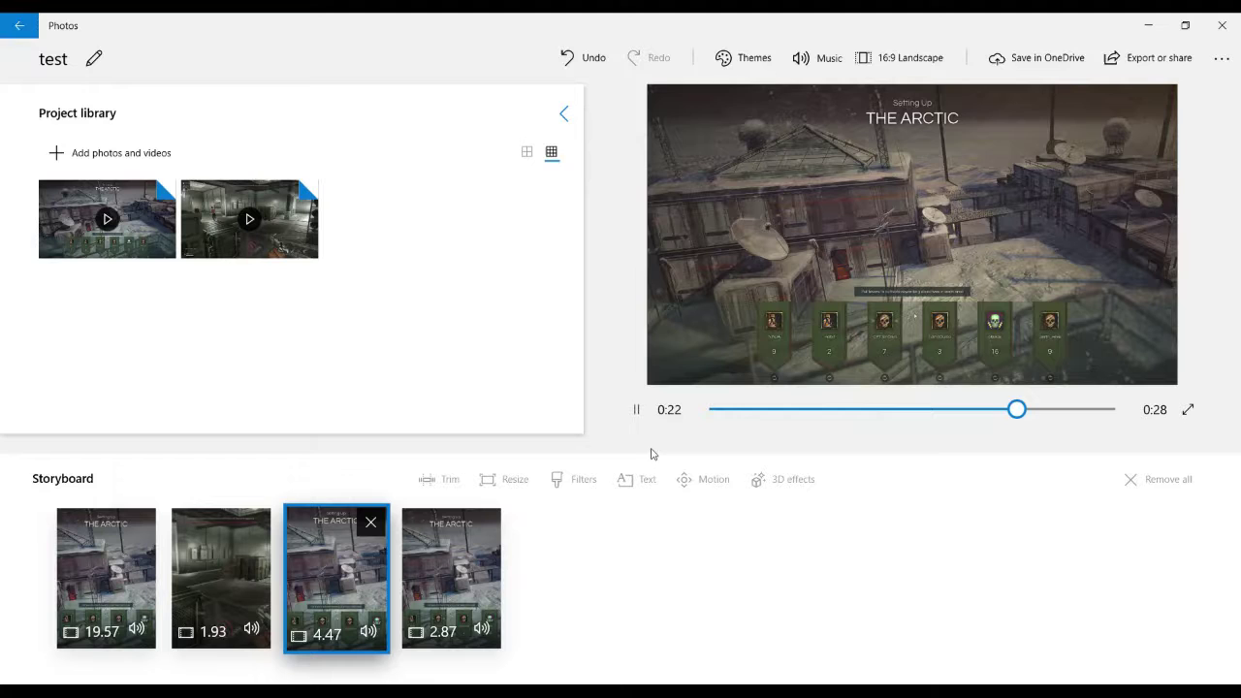
pyautogui.click(636, 408)
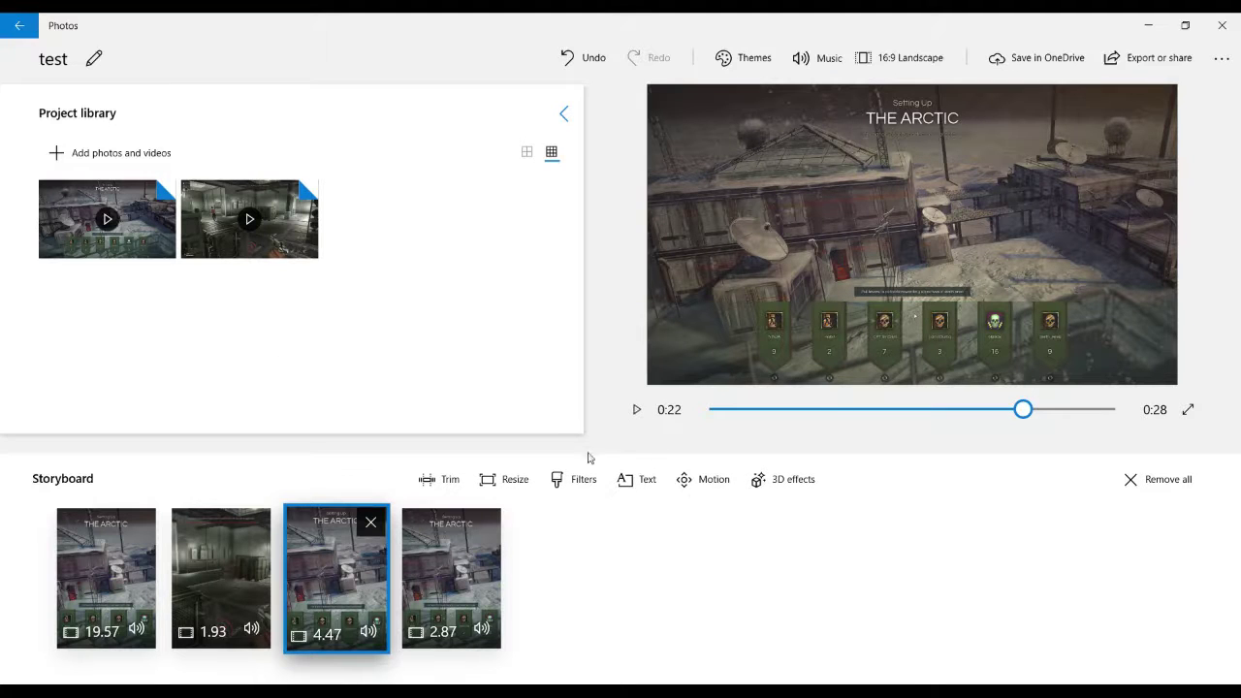
# Step: Give the third clip the Zoom in right motion
pyautogui.click(717, 483)
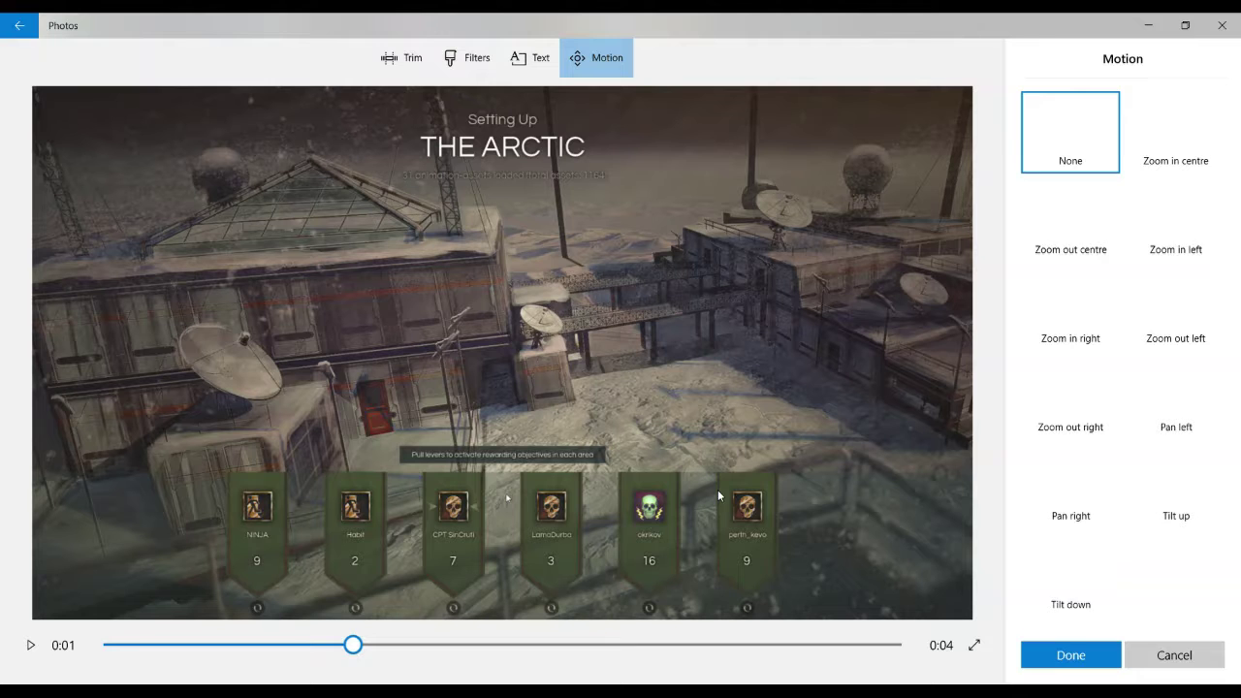
pyautogui.click(1071, 330)
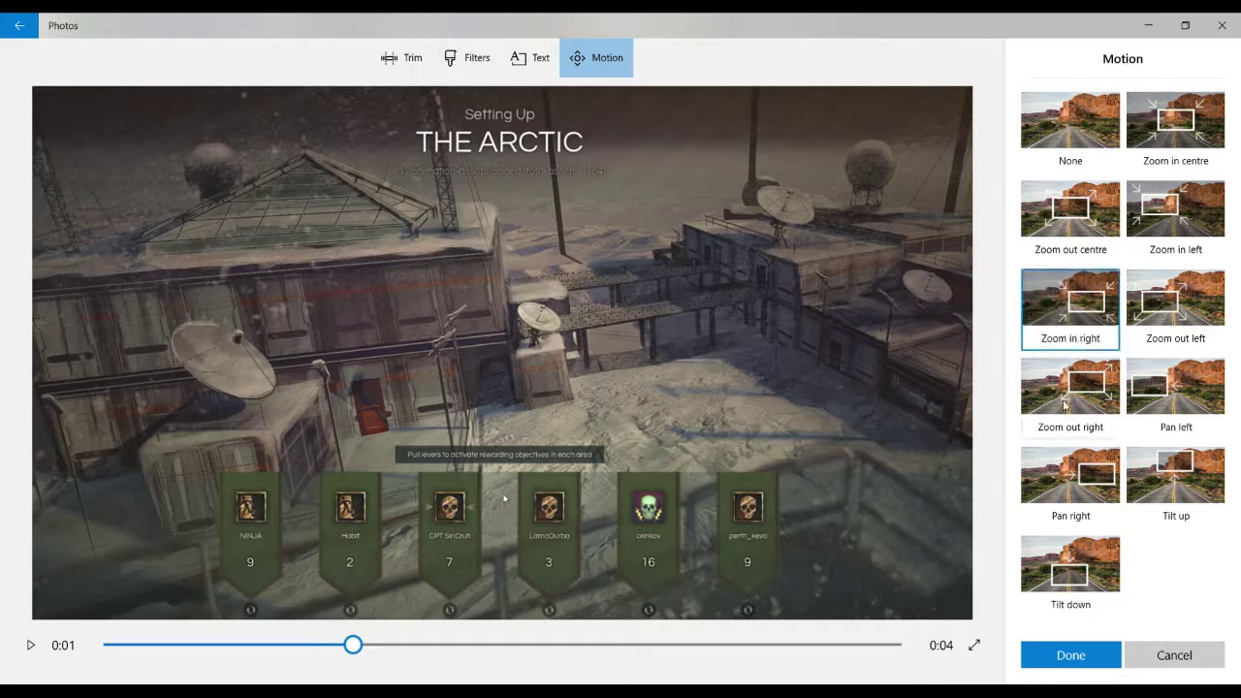
pyautogui.click(1070, 655)
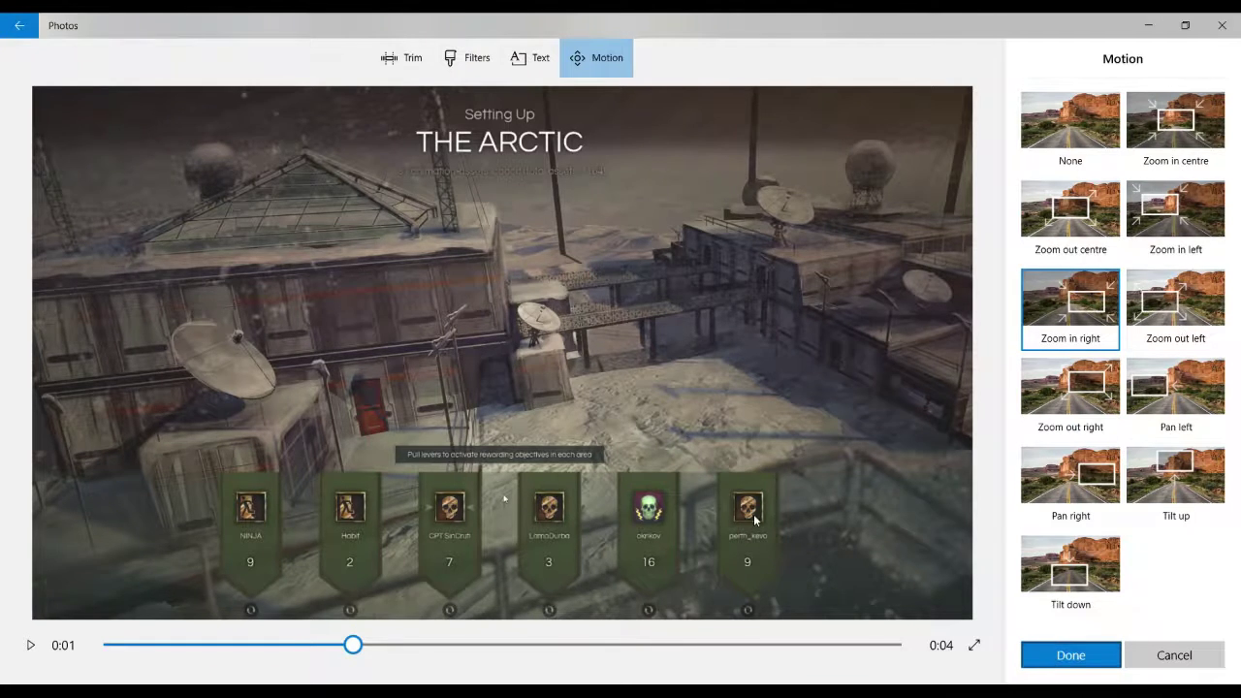
pyautogui.click(783, 481)
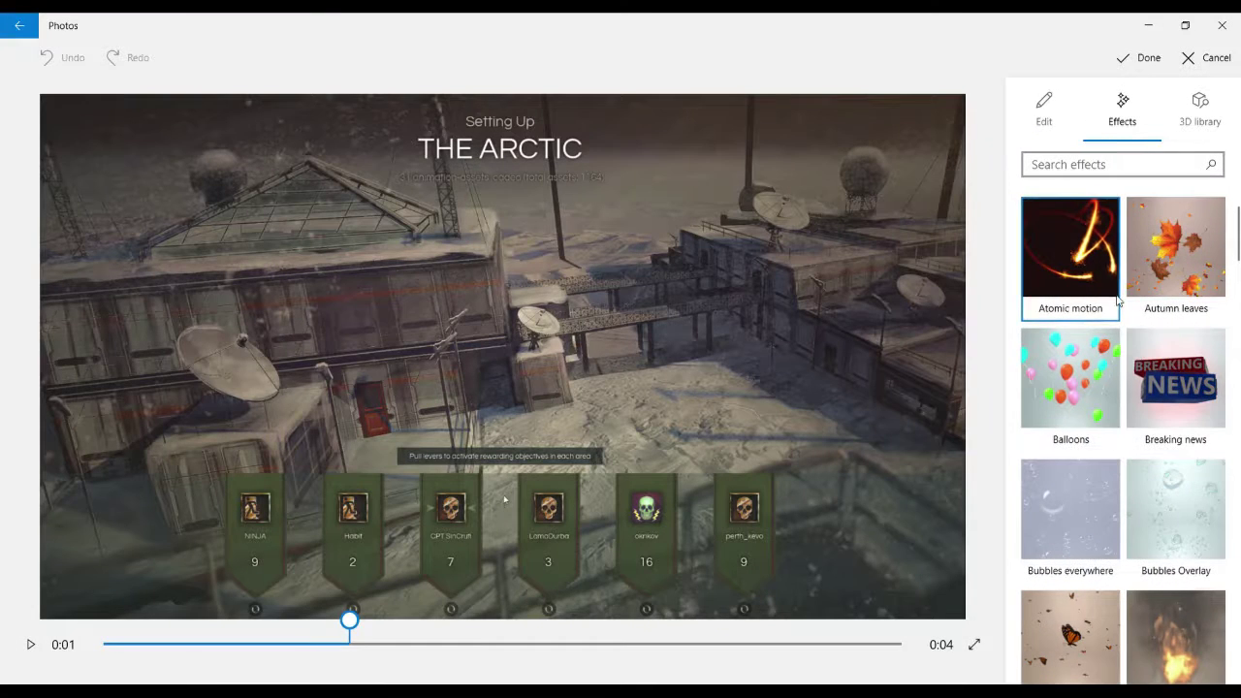
# Step: Add an Atomic motion 3D effect at the clip's start, moved up-right, enlarged and rotated
pyautogui.click(1096, 277)
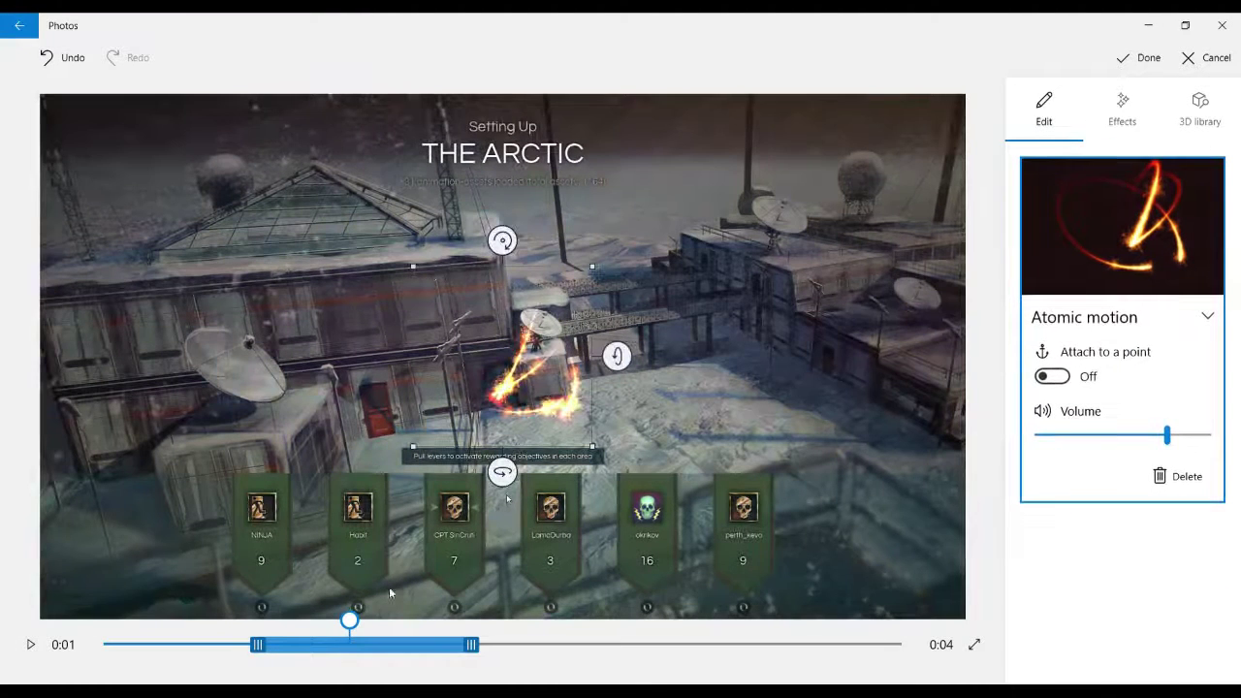
pyautogui.moveTo(417, 651); pyautogui.dragTo(289, 657)
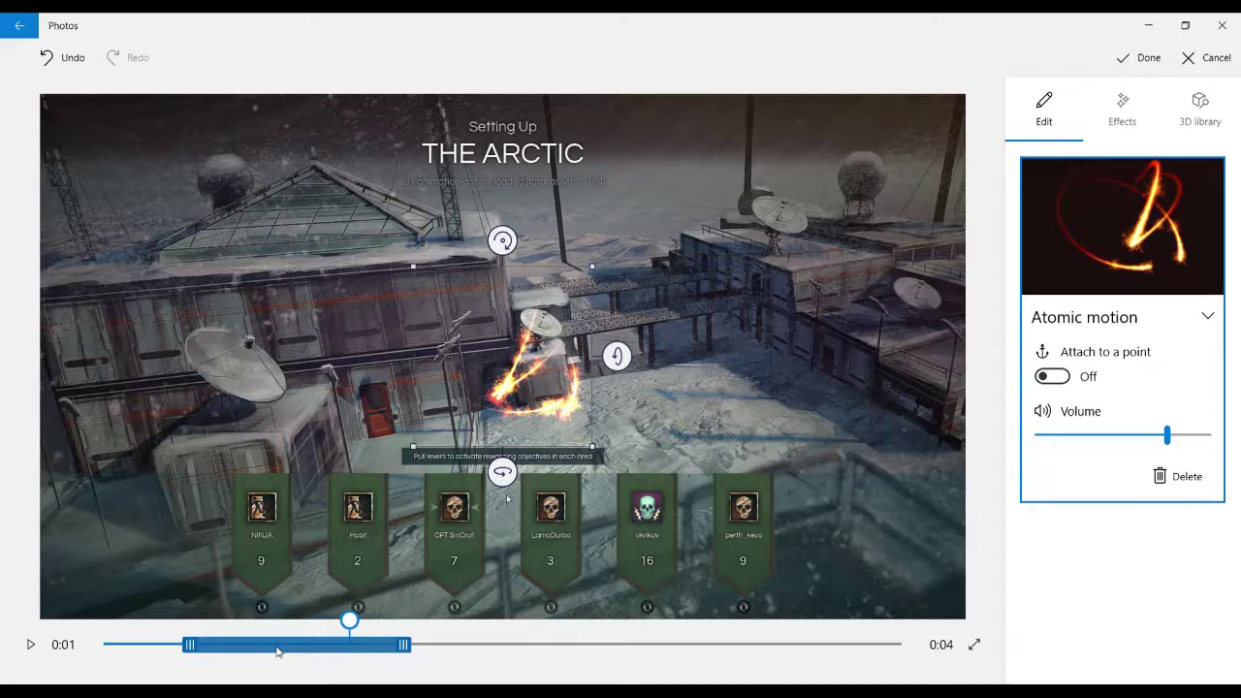
pyautogui.moveTo(382, 648); pyautogui.dragTo(190, 647)
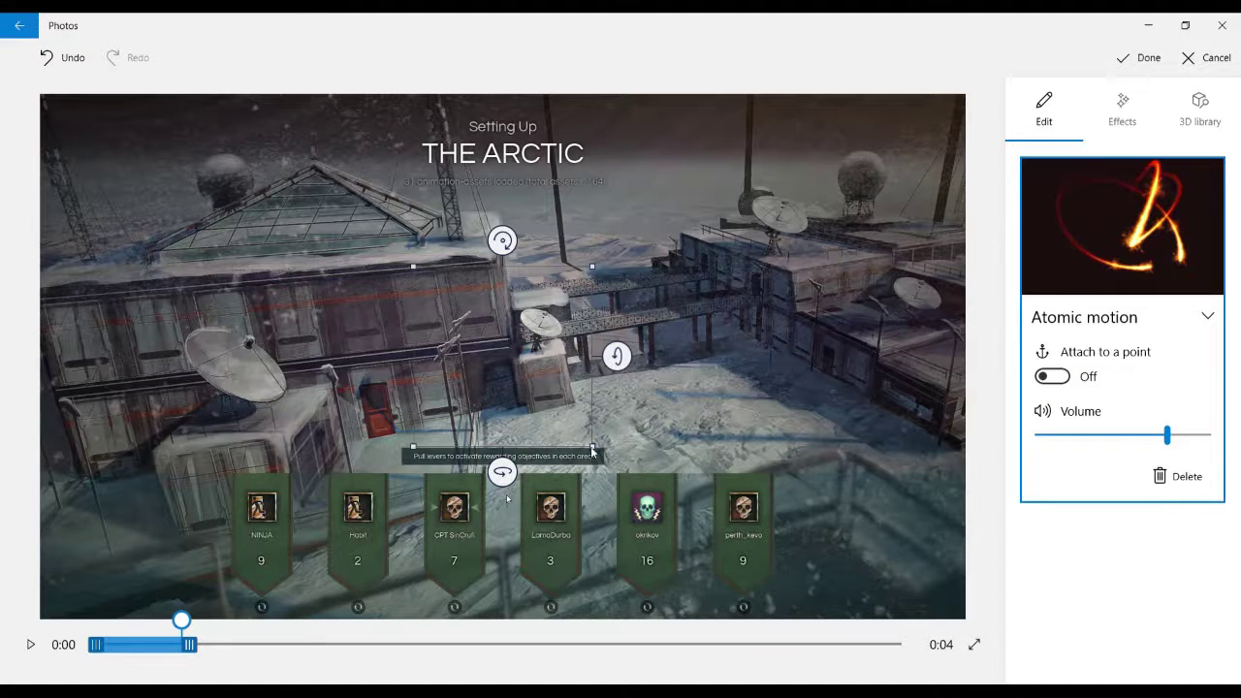
pyautogui.moveTo(593, 451); pyautogui.dragTo(826, 441)
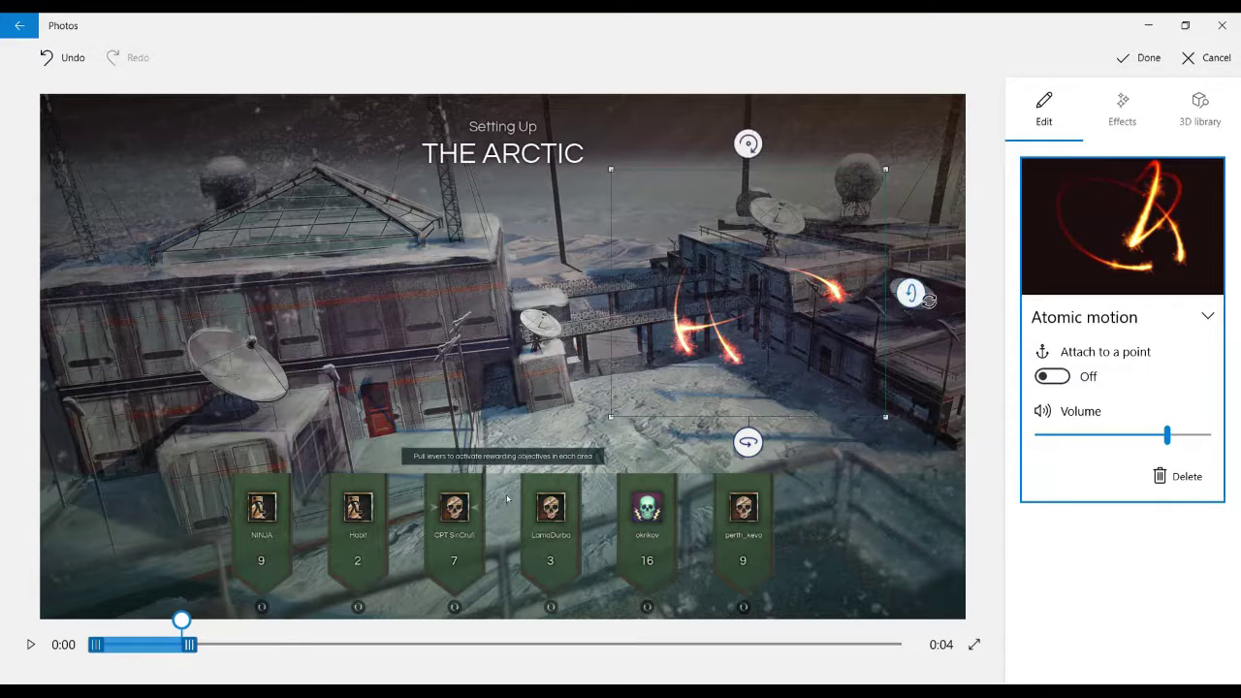
pyautogui.moveTo(927, 299); pyautogui.dragTo(926, 195)
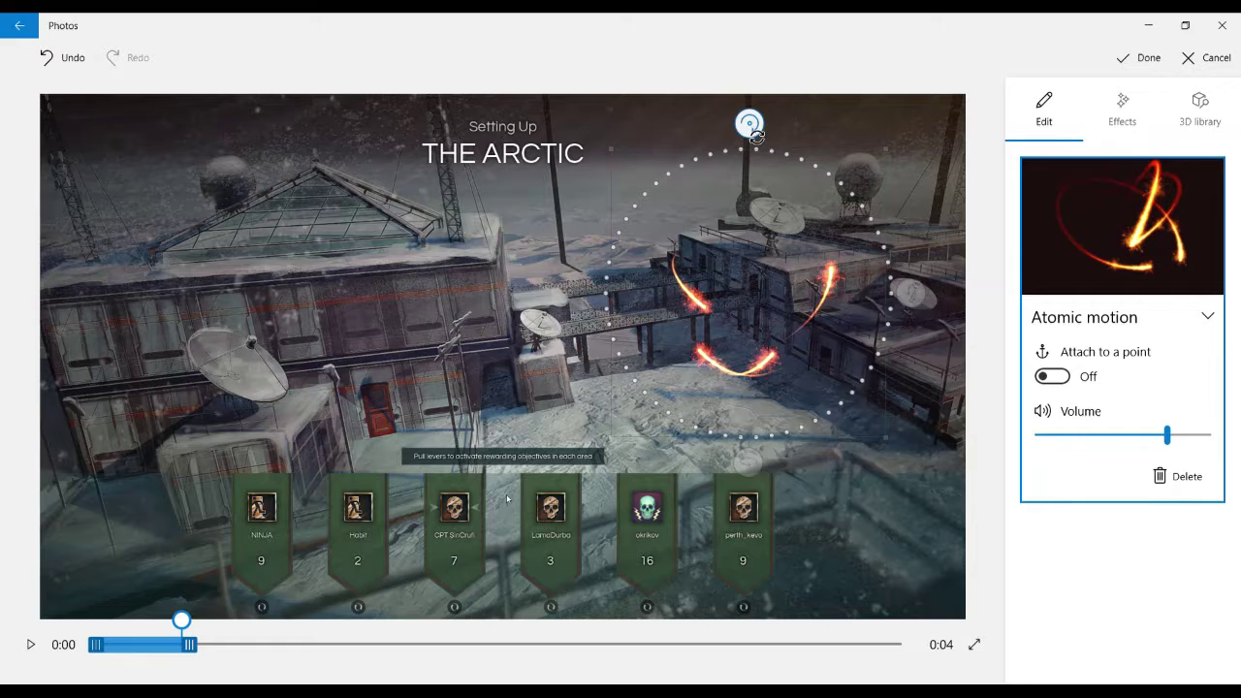
pyautogui.moveTo(754, 134); pyautogui.dragTo(640, 155)
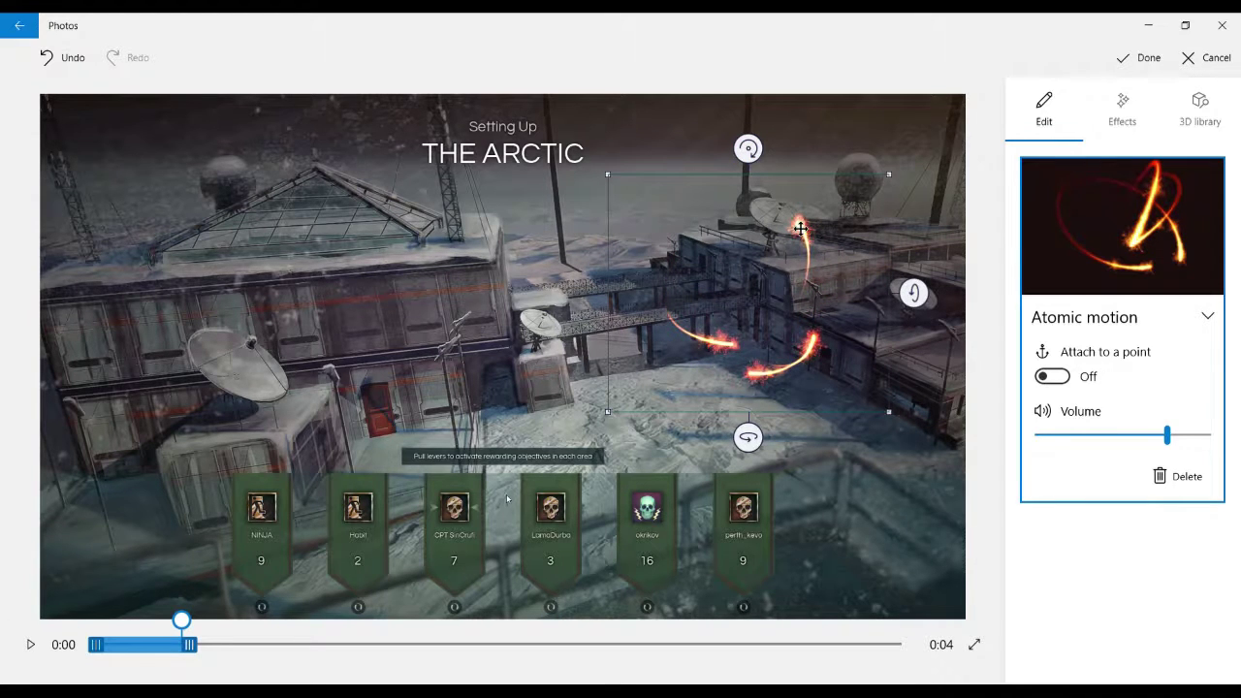
pyautogui.moveTo(747, 145); pyautogui.dragTo(637, 199)
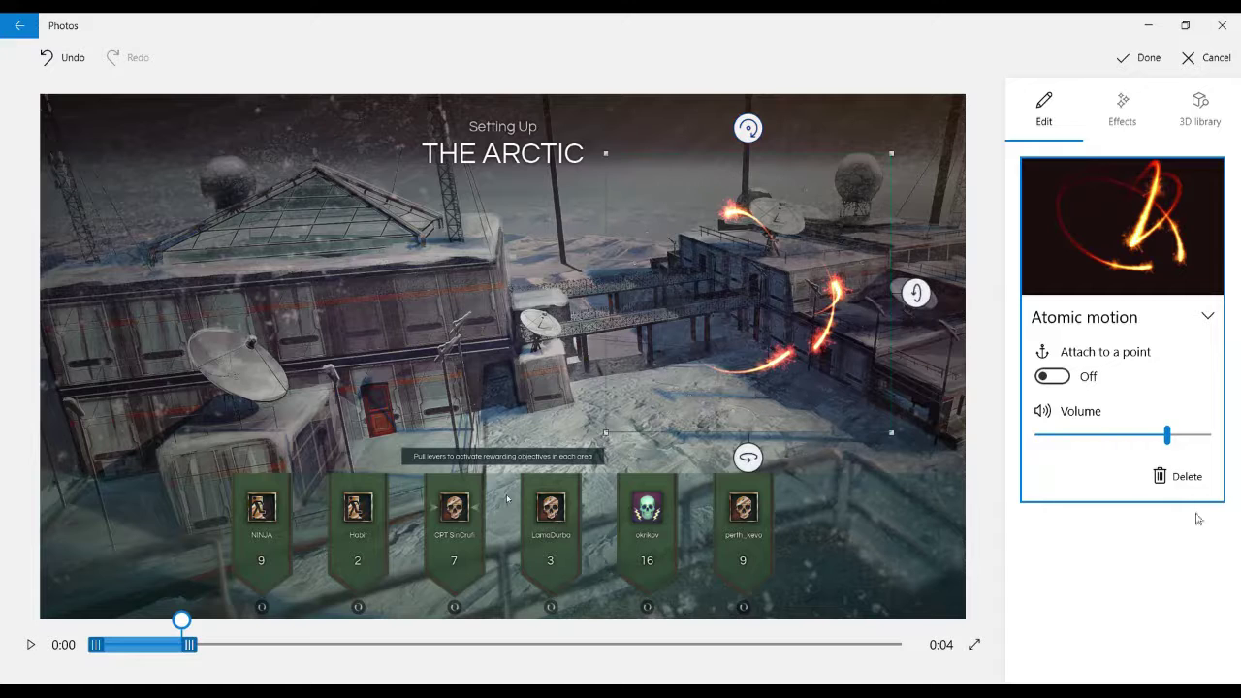
pyautogui.click(1142, 74)
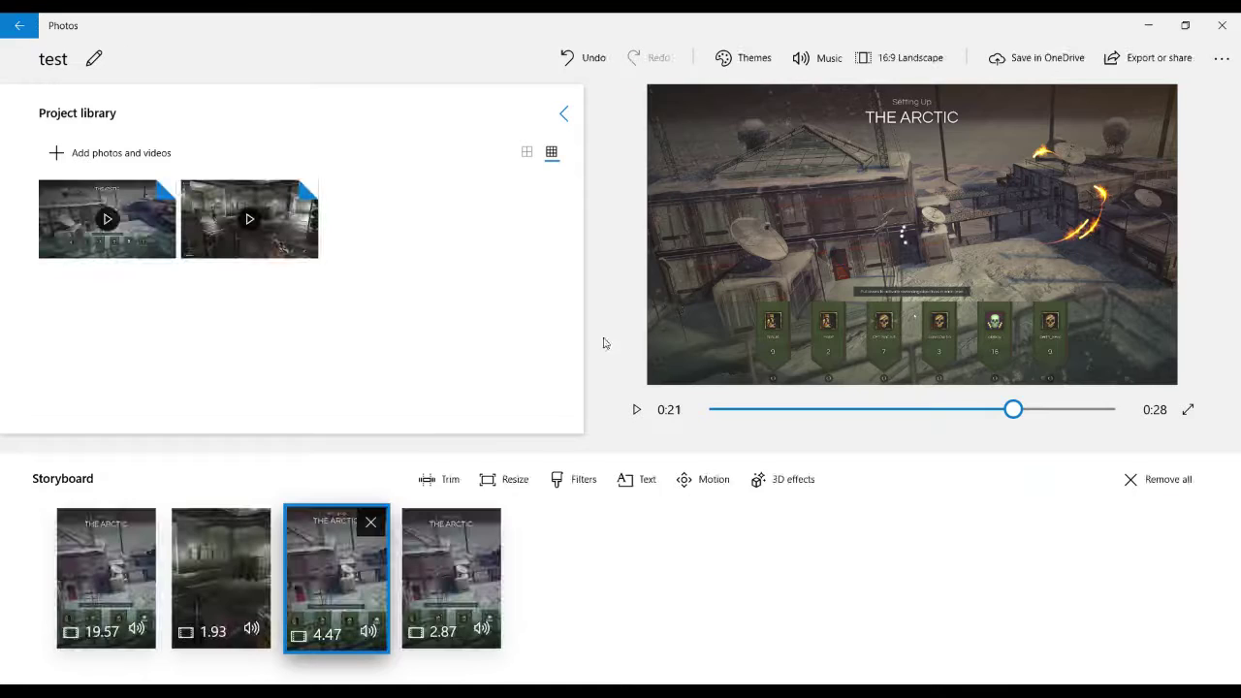
# Step: Make the third clip black-and-white with the Inky filter
pyautogui.click(636, 409)
pyautogui.click(637, 409)
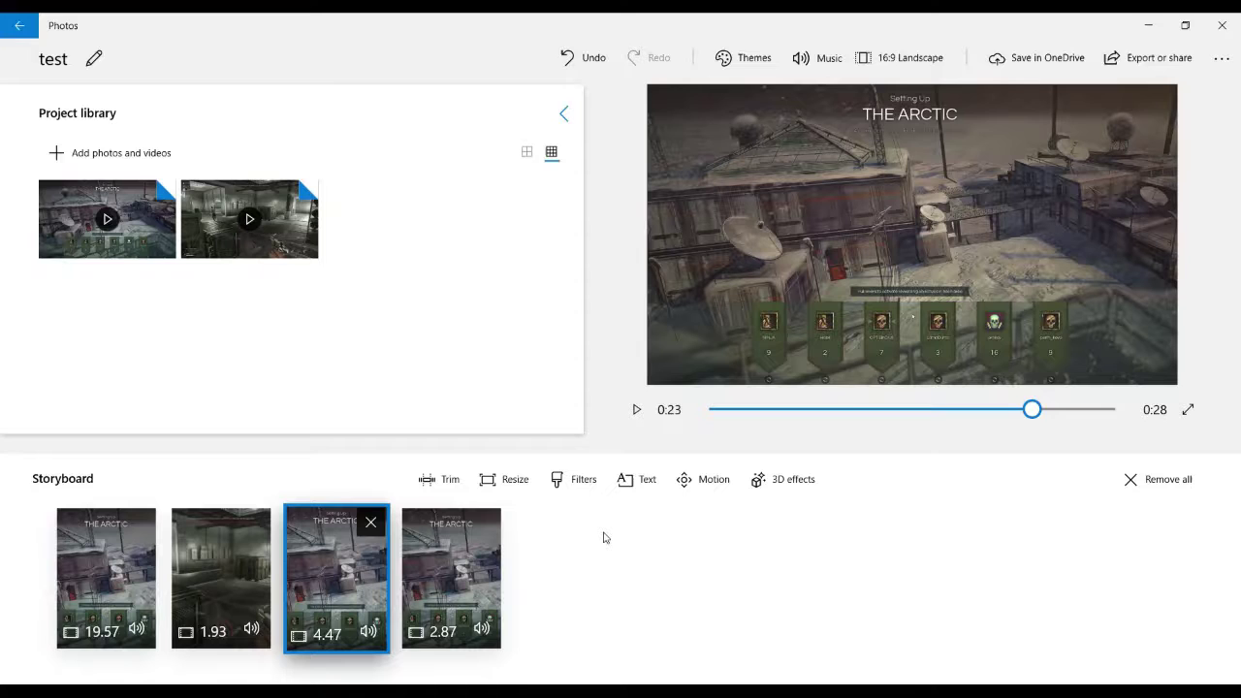
pyautogui.click(574, 479)
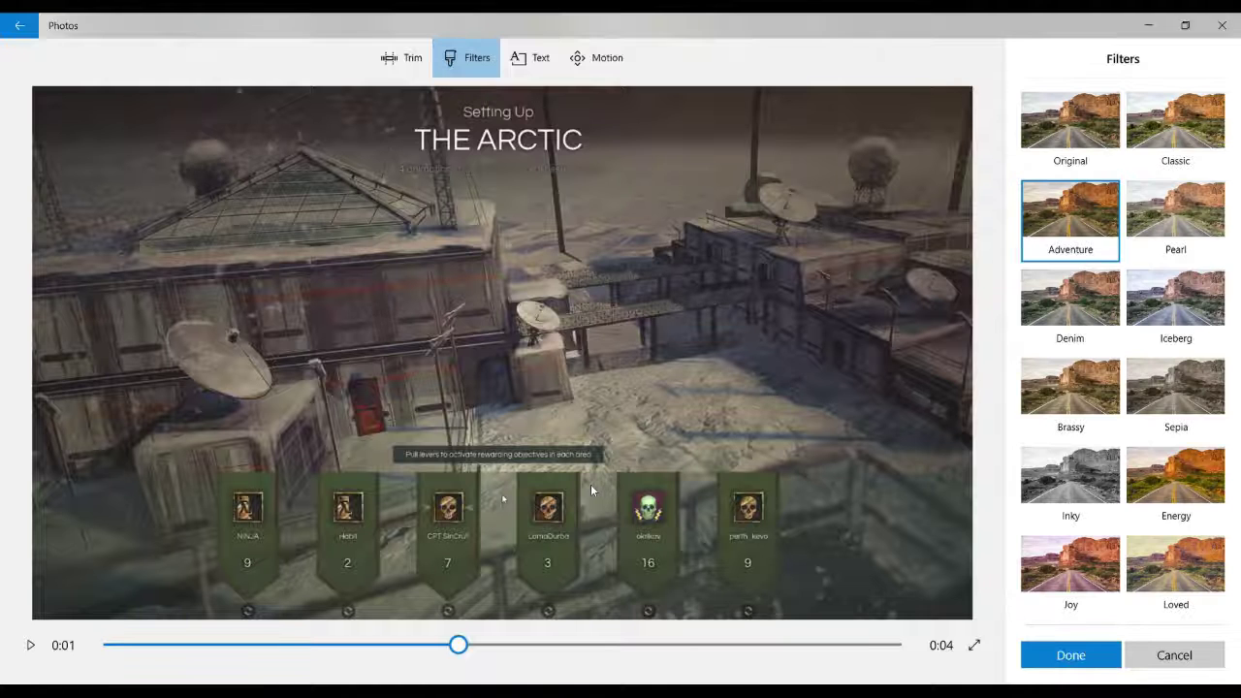
pyautogui.click(1070, 463)
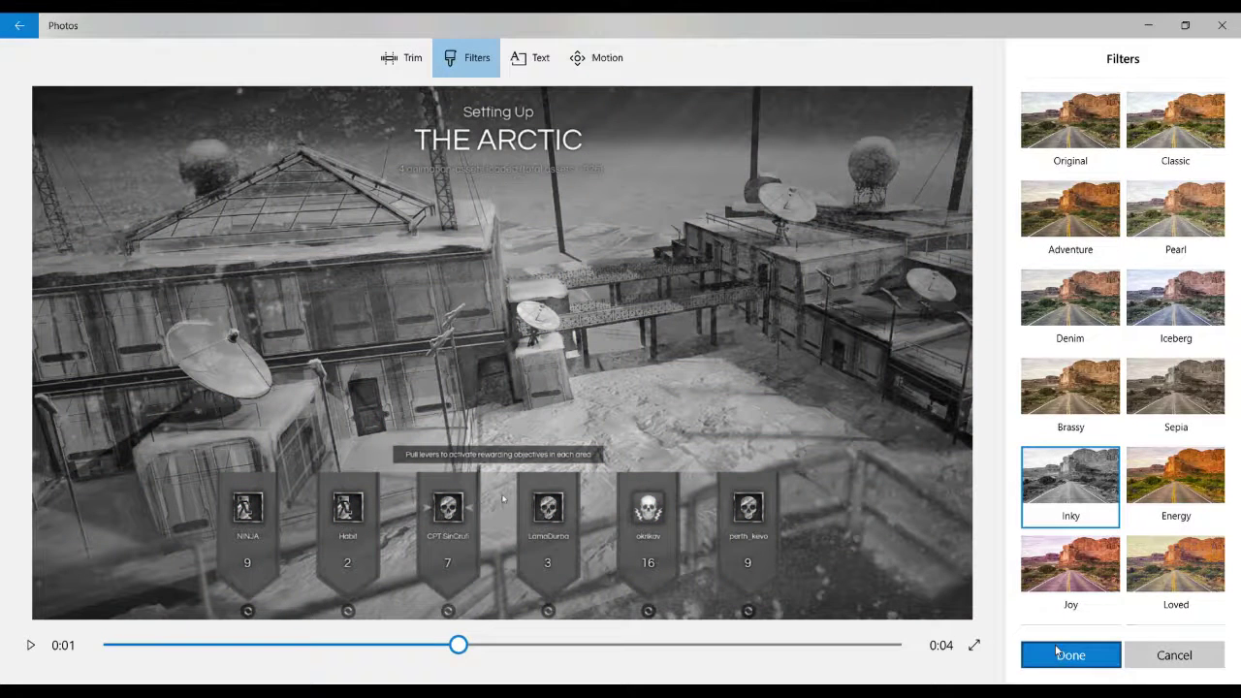
pyautogui.click(1049, 661)
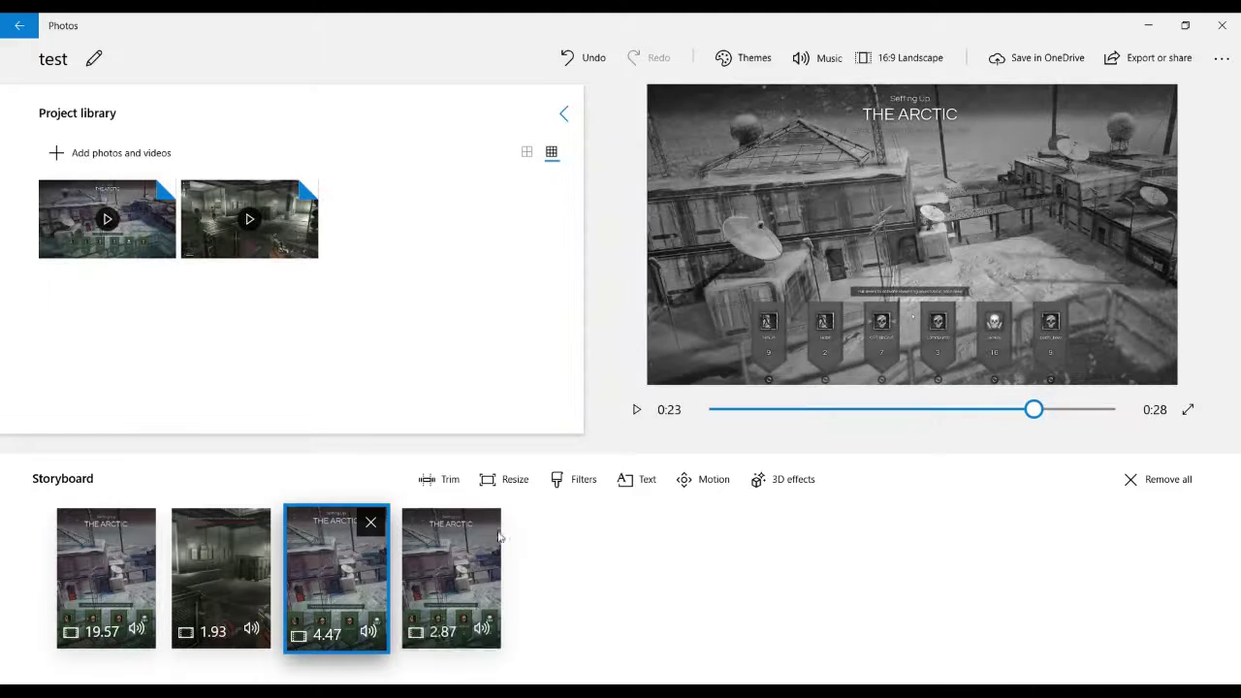
# Step: Set the third clip's resize option to Shrink to fit after trying Remove black bars
pyautogui.click(502, 479)
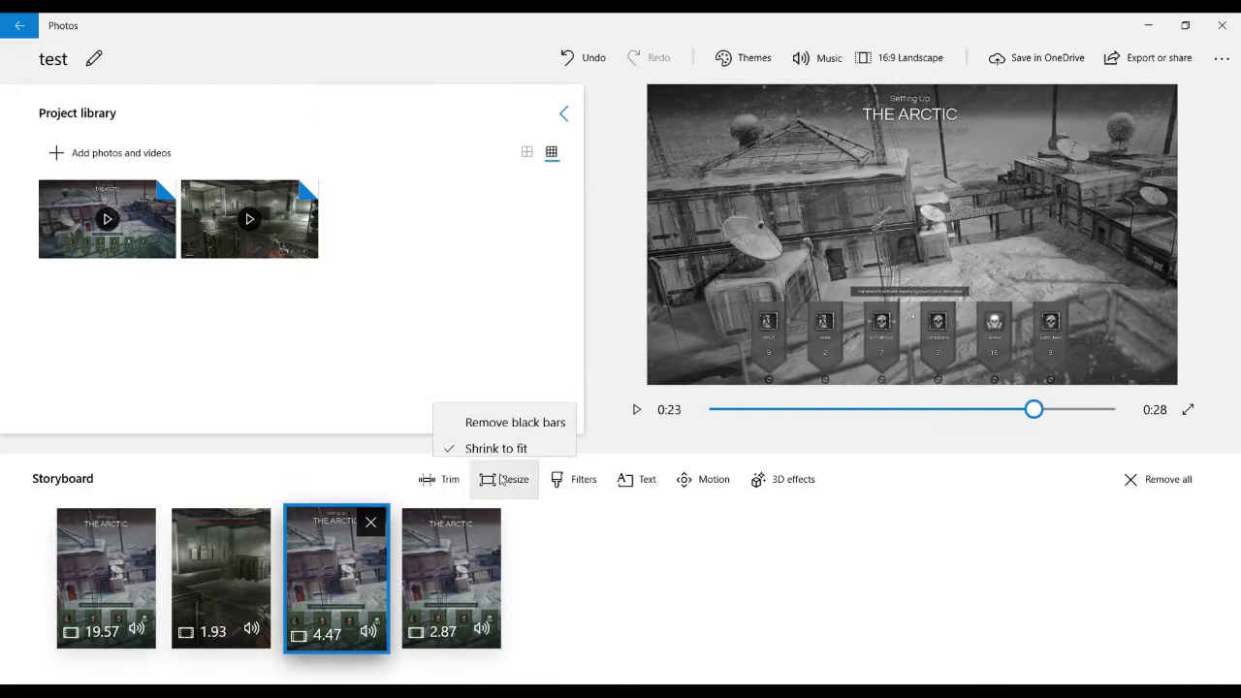
pyautogui.click(516, 415)
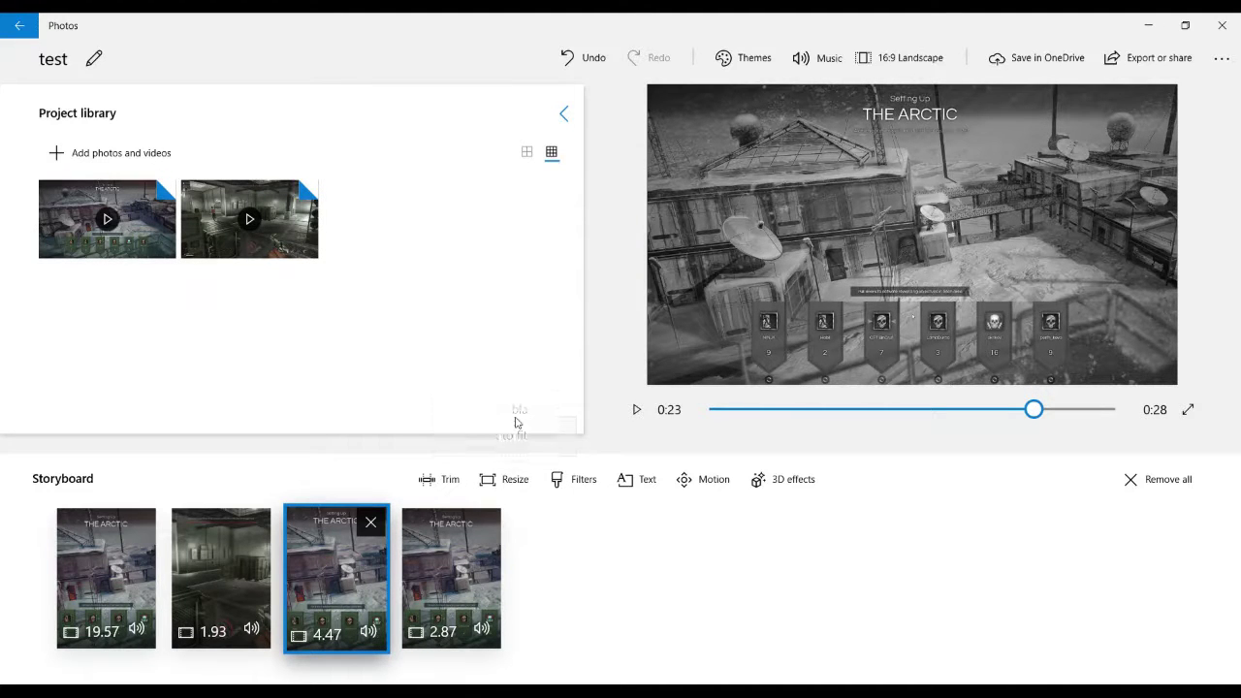
pyautogui.click(503, 479)
pyautogui.click(527, 435)
pyautogui.click(896, 58)
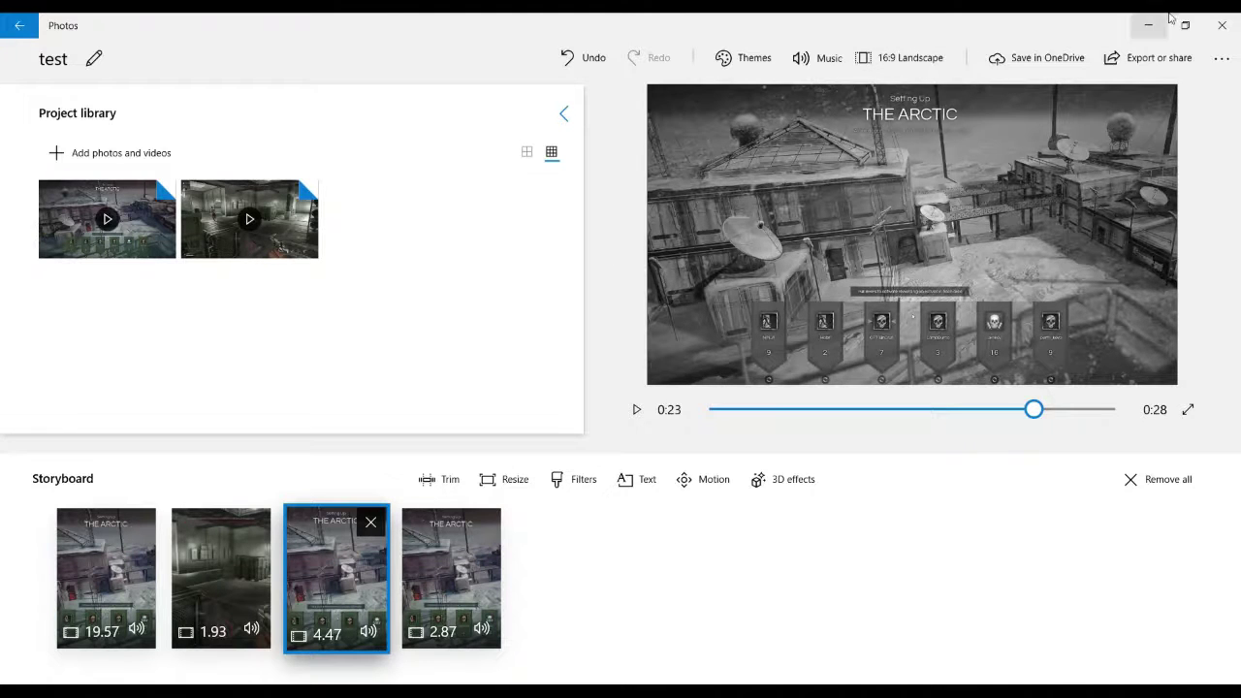
# Step: Export the project at size M (best for sharing online) and view test_Medium.mp4 in File Explorer
pyautogui.click(1151, 58)
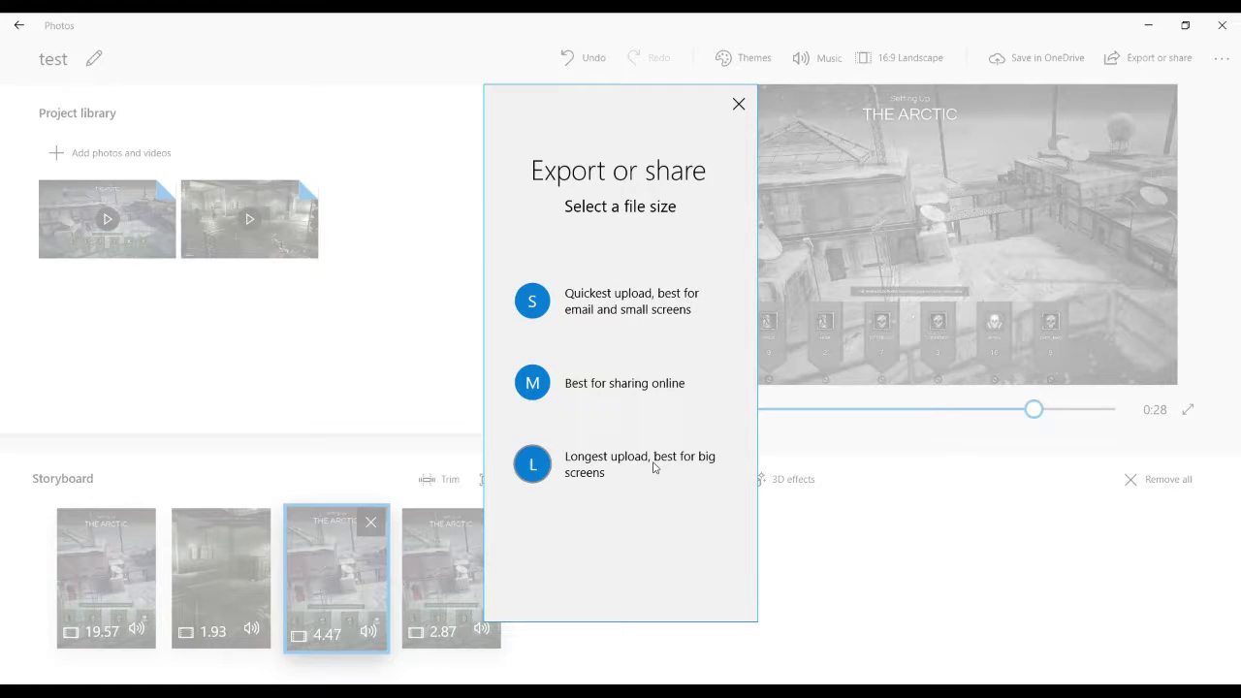
pyautogui.click(665, 403)
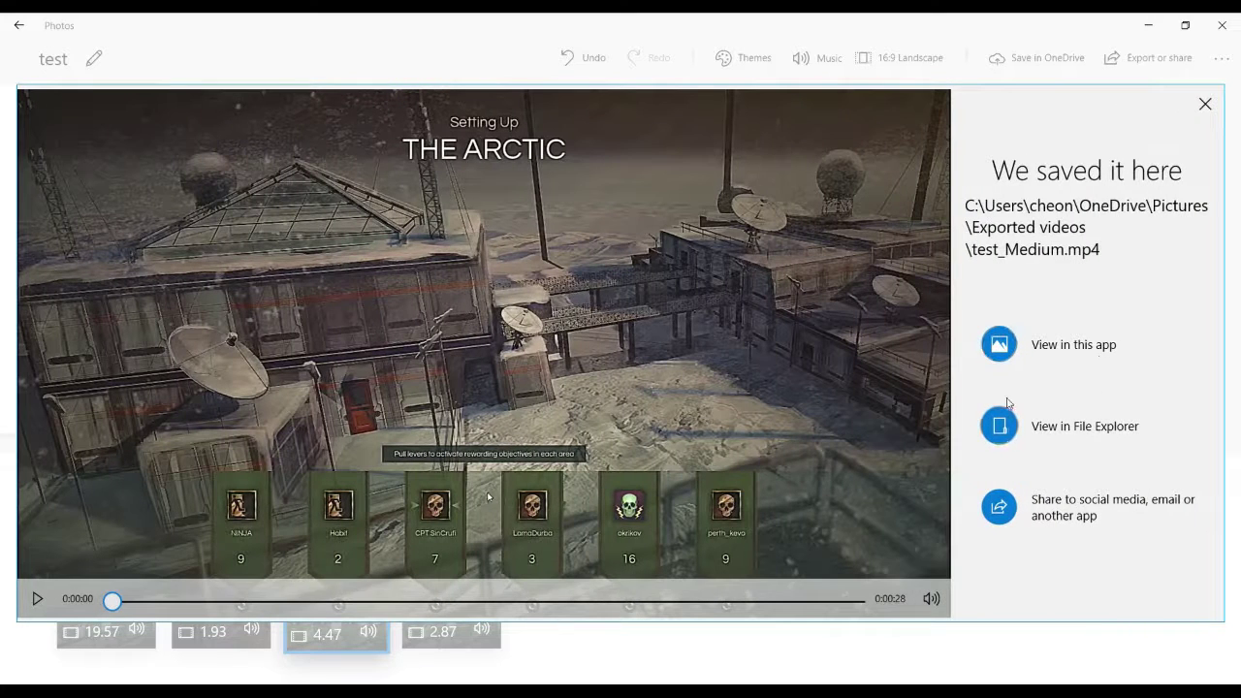
pyautogui.click(1043, 430)
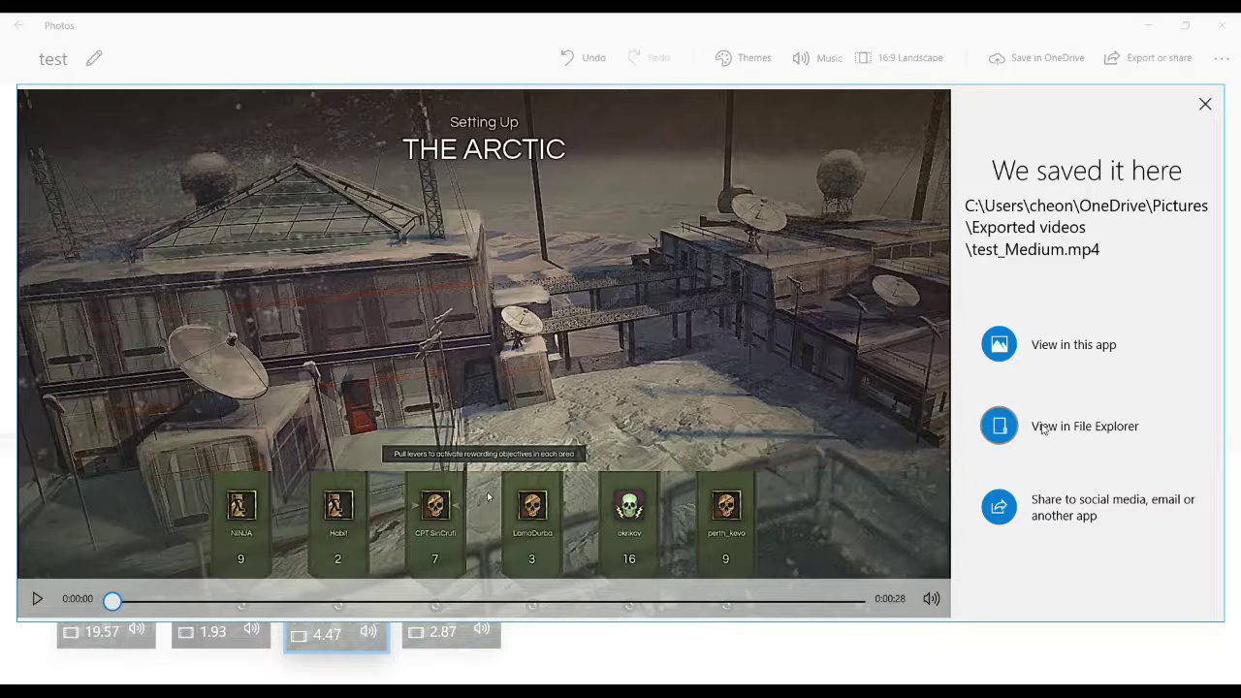